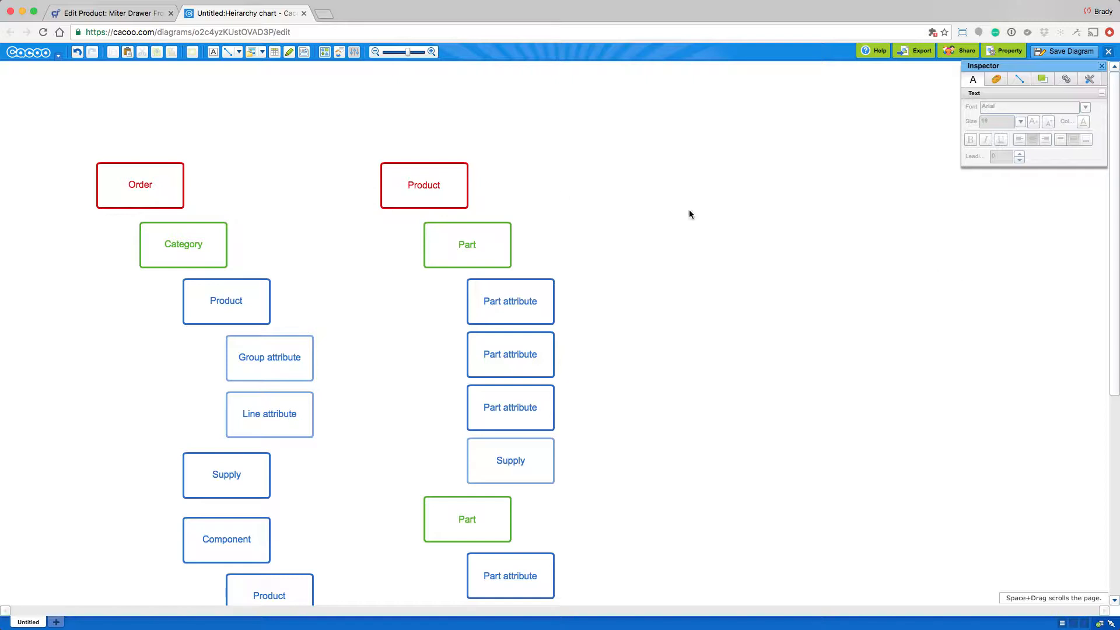
Switch to Allmoxy and examine the Wood Type group attribute of the Miter Drawer Front product
left_click(117, 13)
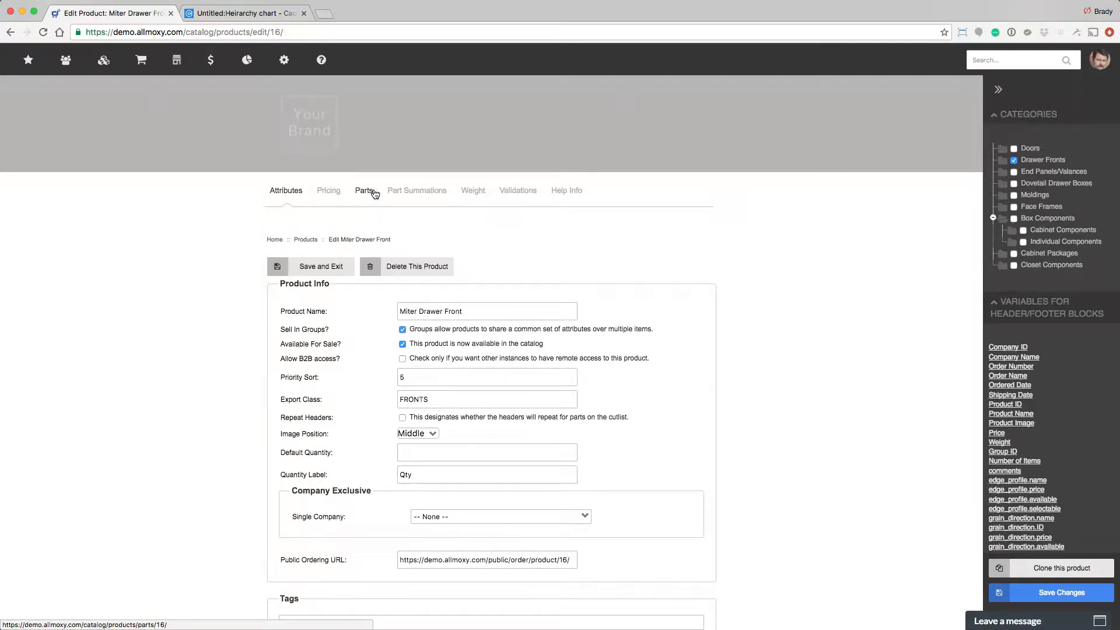
scroll(302, 195, "down", 8)
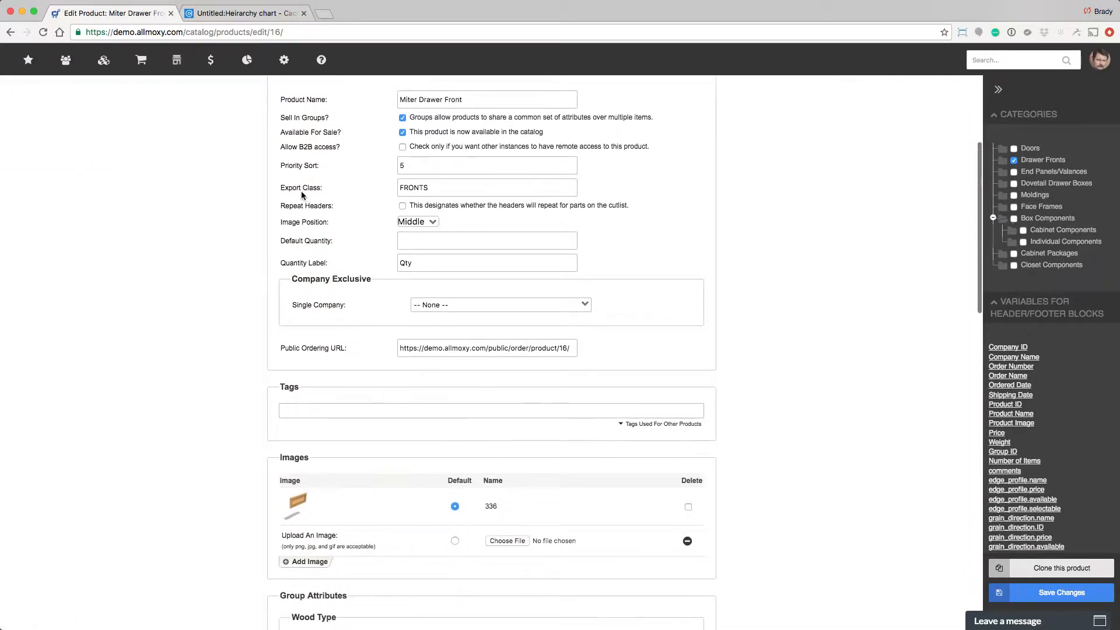
scroll(303, 193, "down", 2)
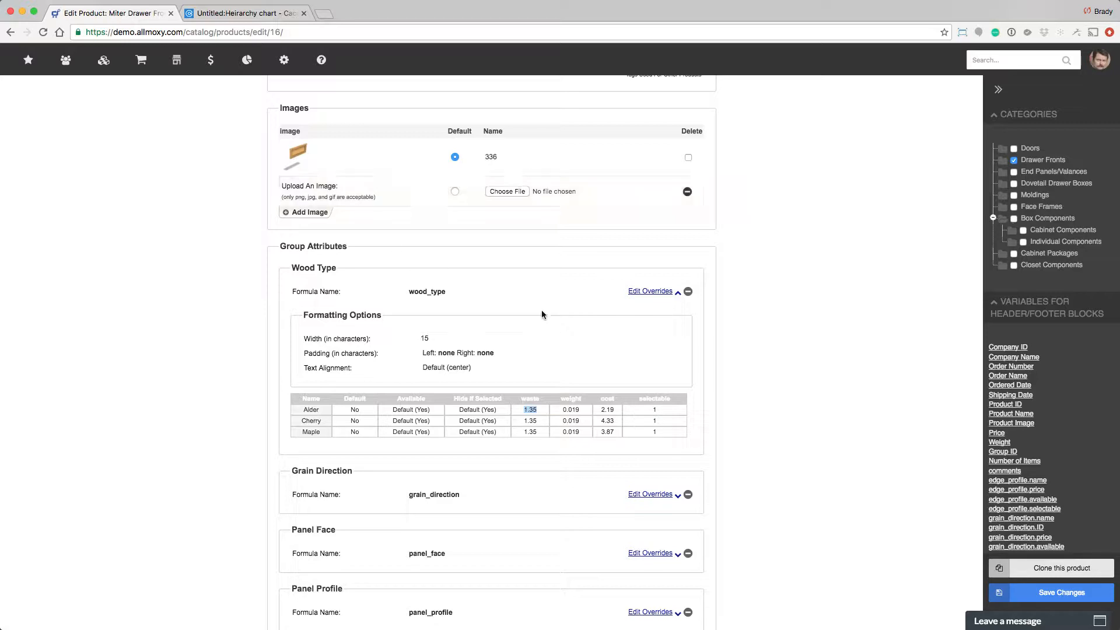
scroll(686, 361, "down", 1)
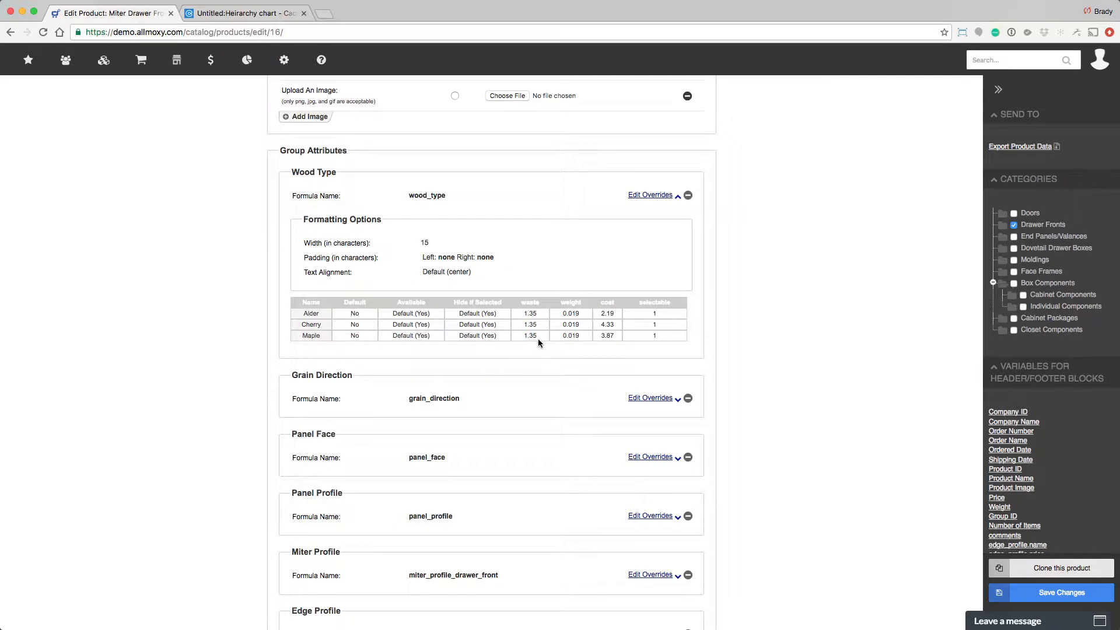
scroll(540, 341, "up", 2)
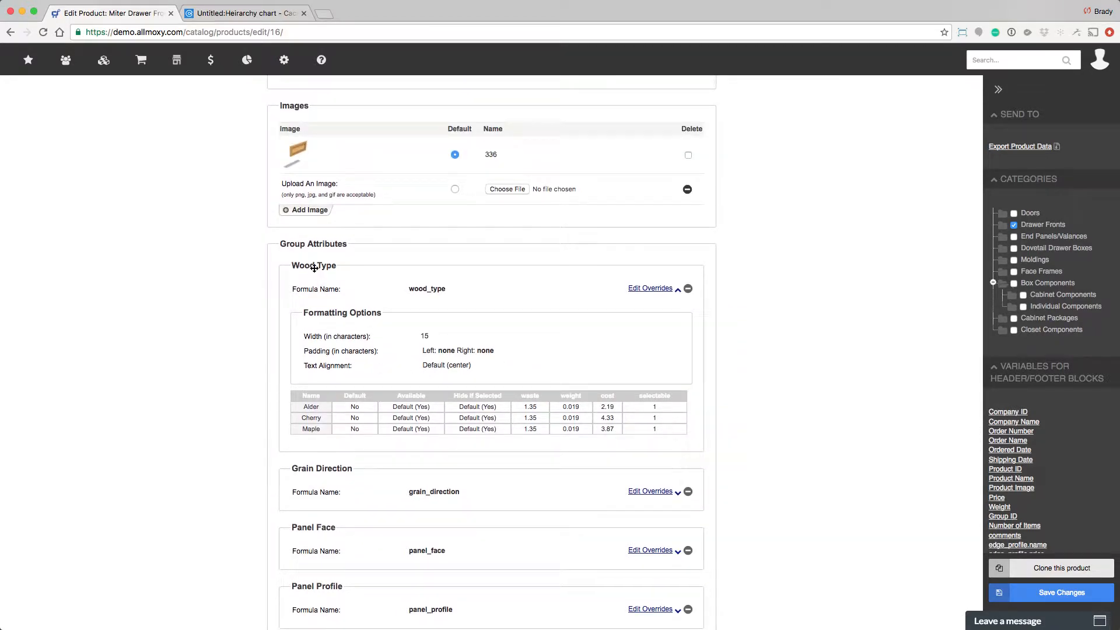
Open the Wood Type attribute for editing from the e-commerce product attributes list
left_click(284, 60)
mouse_move(299, 141)
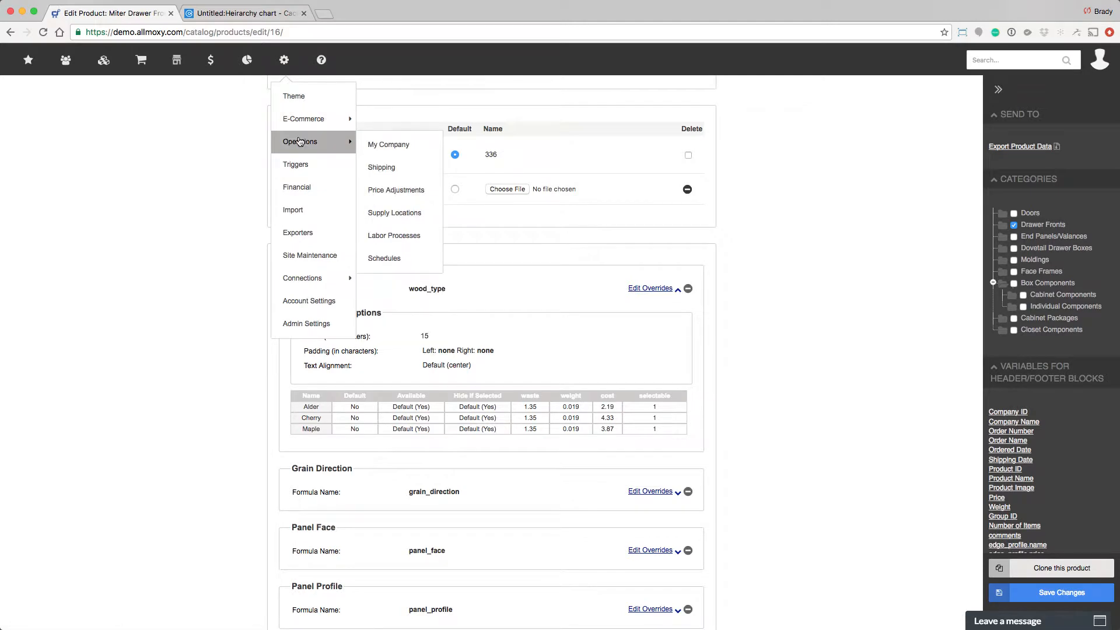
mouse_move(306, 117)
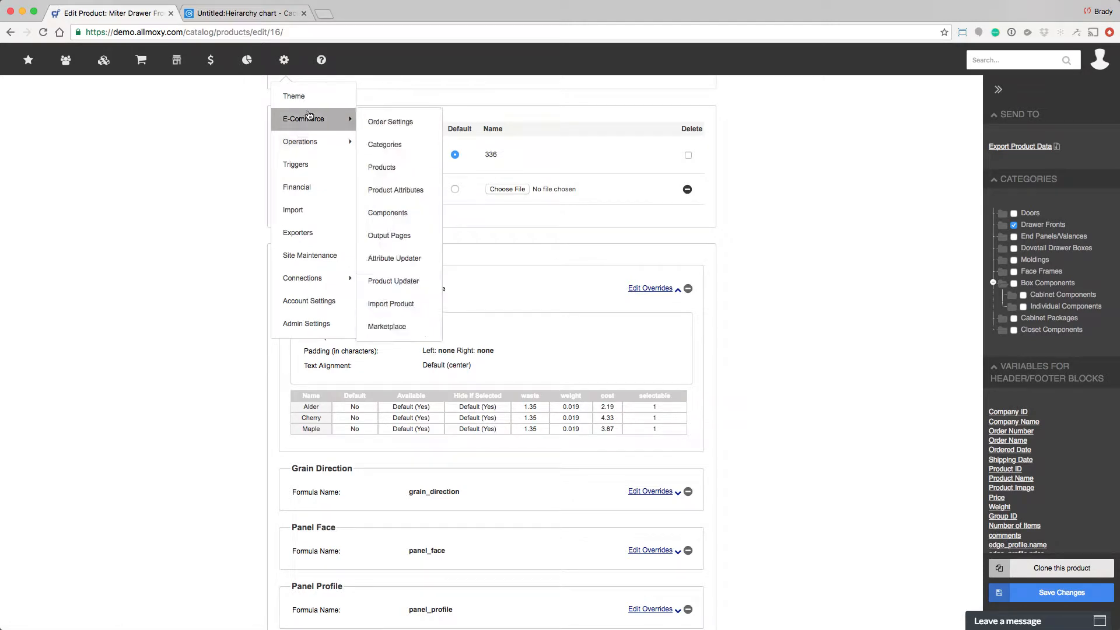
left_click(399, 196)
left_click(295, 321)
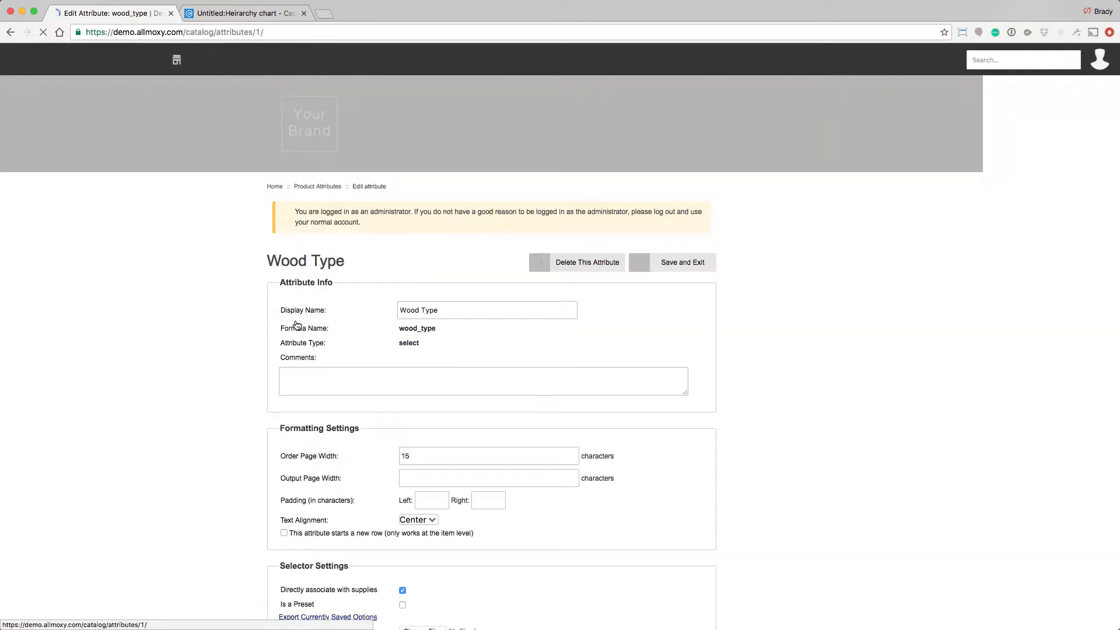
Turn Wood Type's direct association with supplies off and on again, and view the supply item association columns
scroll(629, 460, "down", 4)
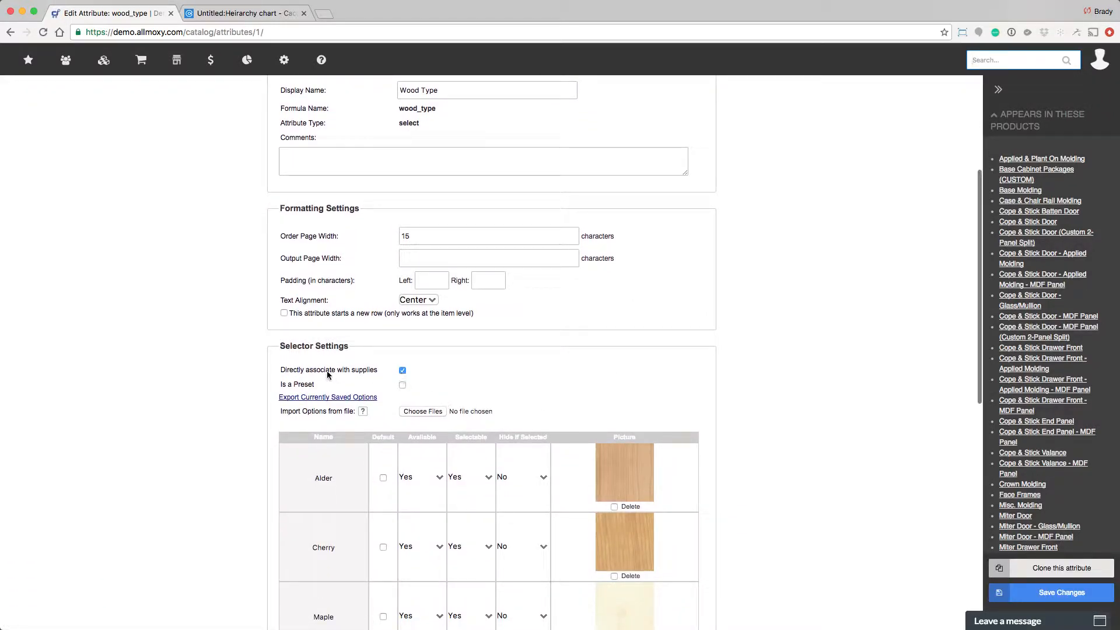
left_click(402, 371)
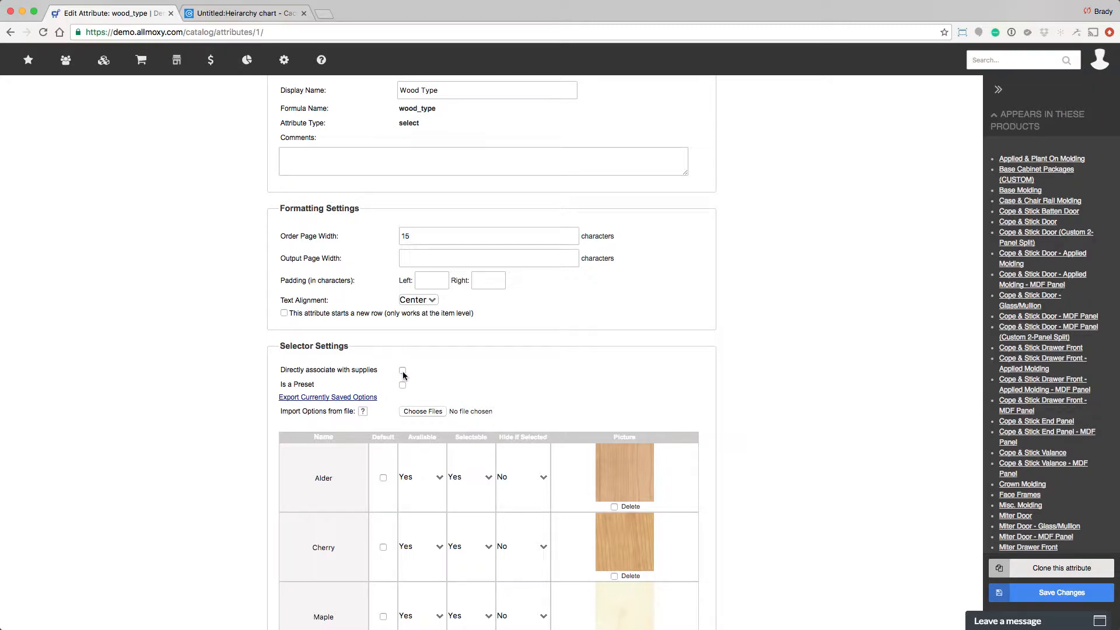
left_click(403, 371)
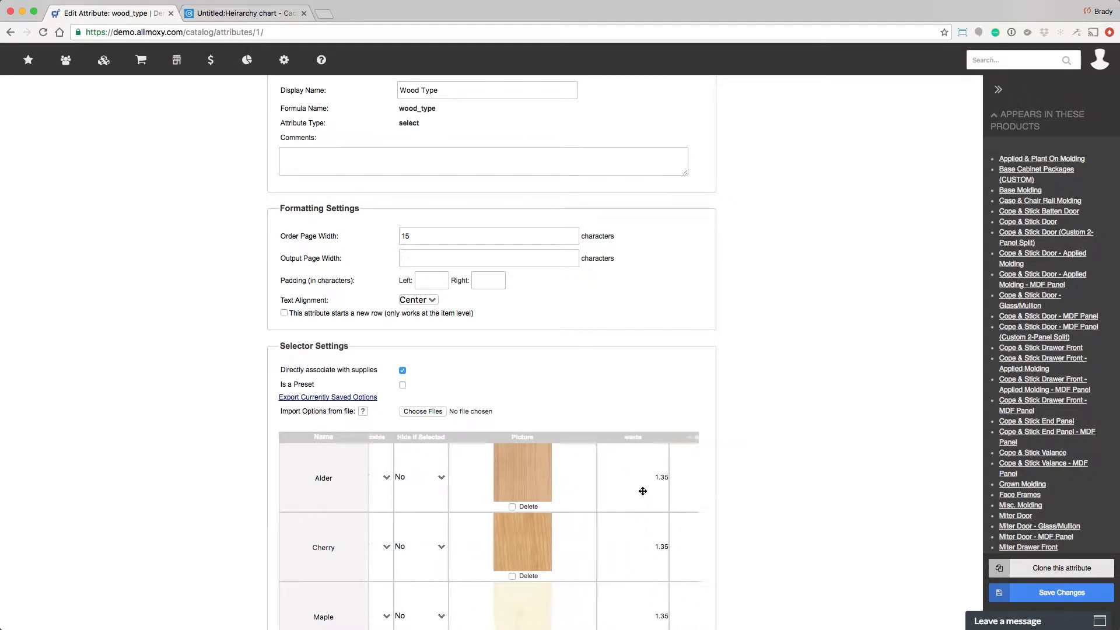
scroll(643, 491, "right", 5)
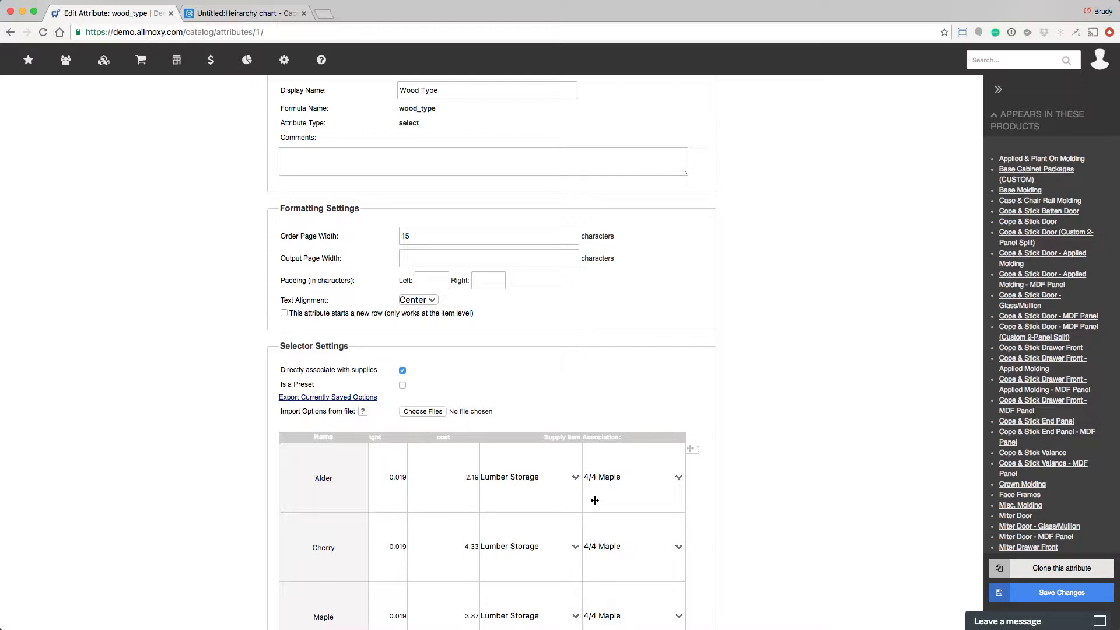
Associate the Alder option with the 4/4 Alder supply item in Lumber Storage
double_click(318, 477)
scroll(483, 475, "right", 10)
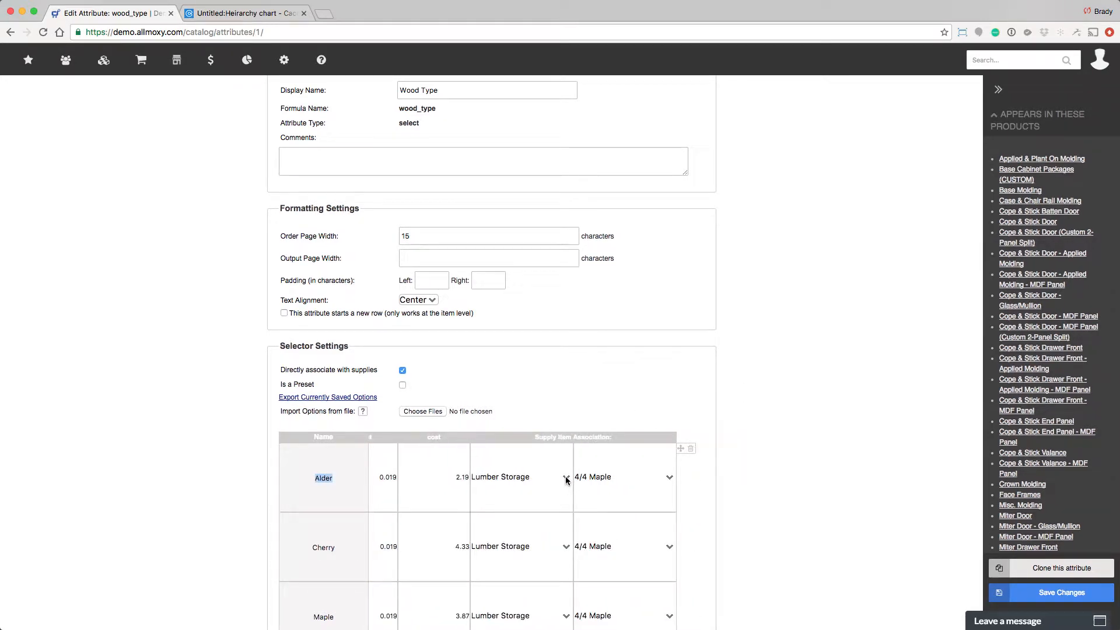
left_click(566, 480)
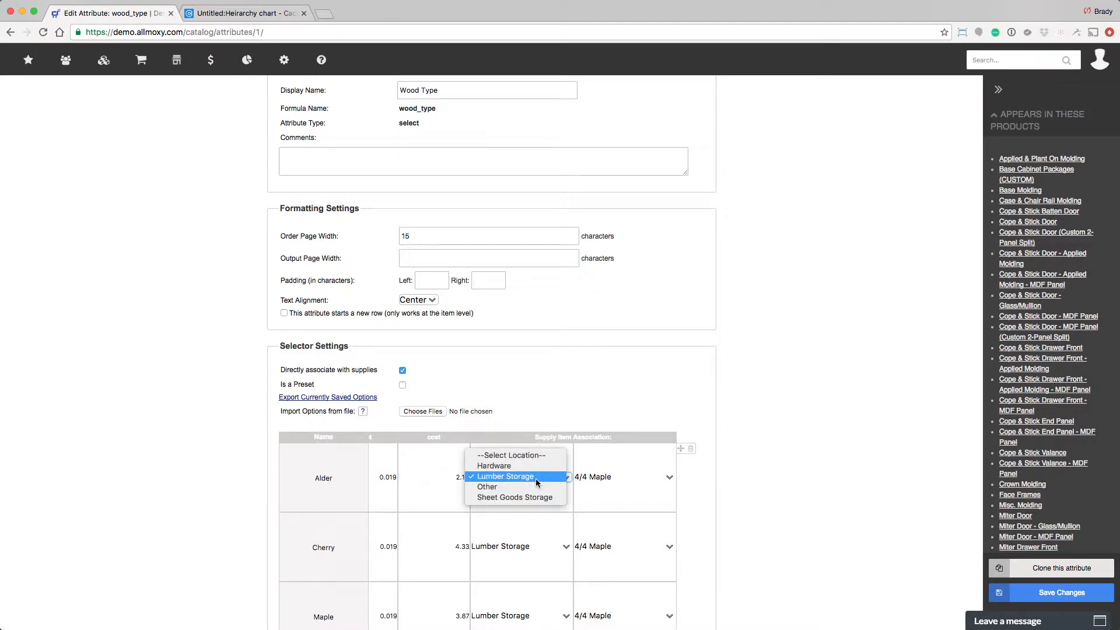
left_click(518, 478)
left_click(603, 477)
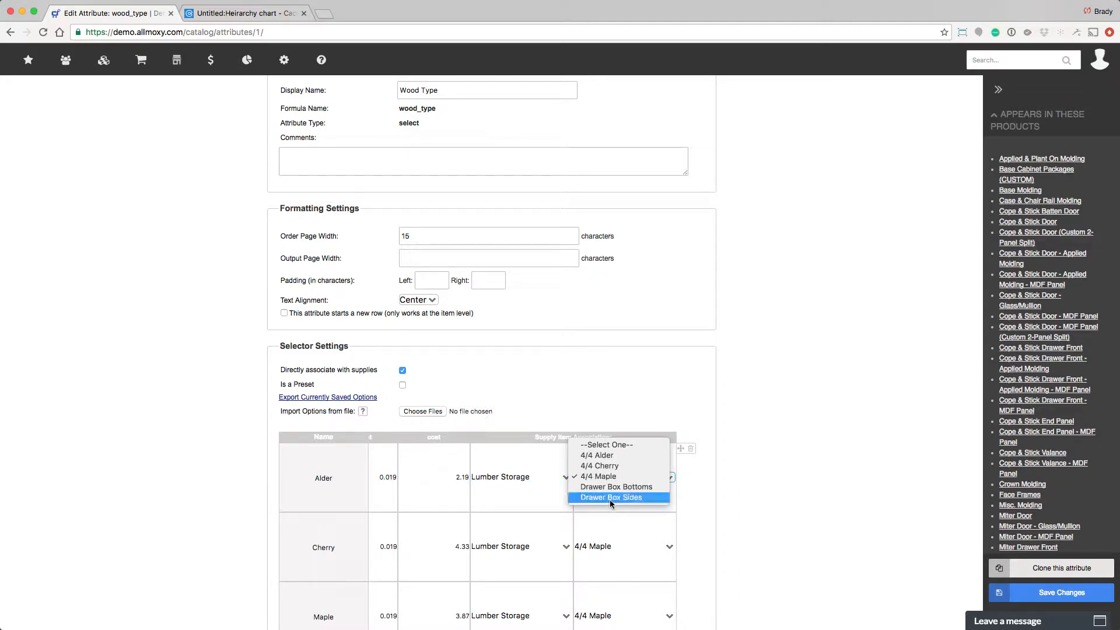
key("Up")
key("Up")
key("Up")
key("Up")
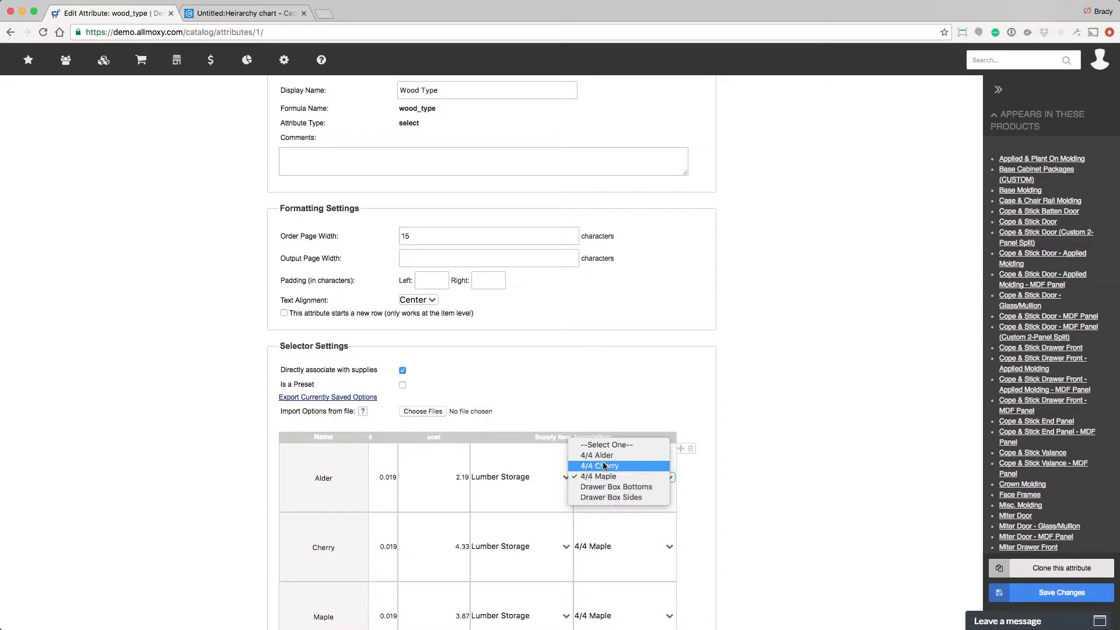
key("Return")
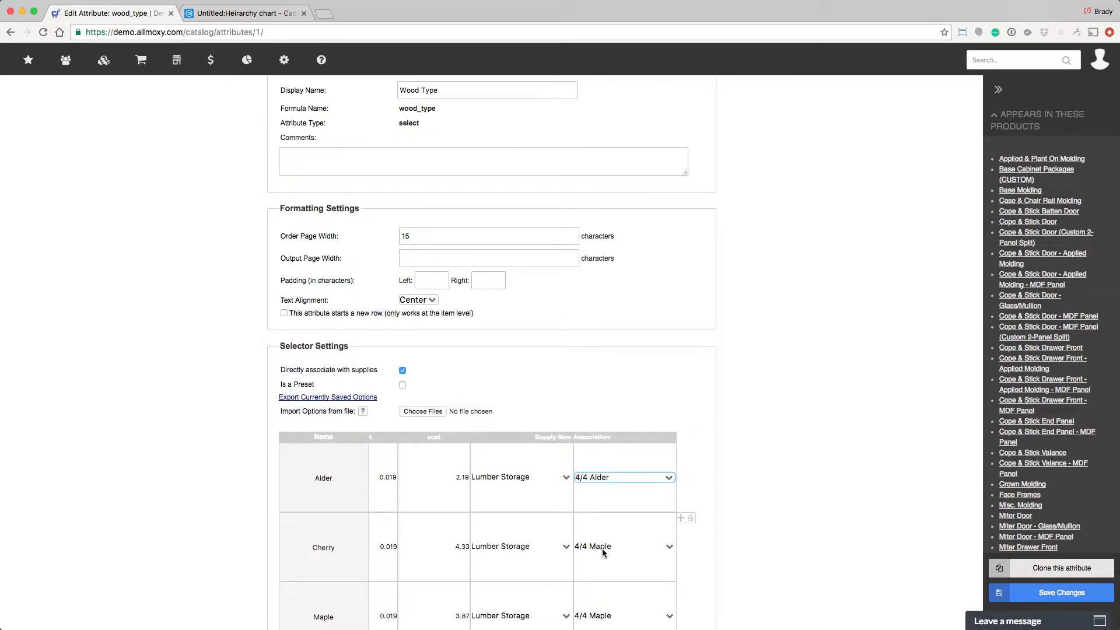
Review the supply item associations of all the wood options, and look at the hierarchy chart in Cacoo
scroll(602, 549, "down", 3)
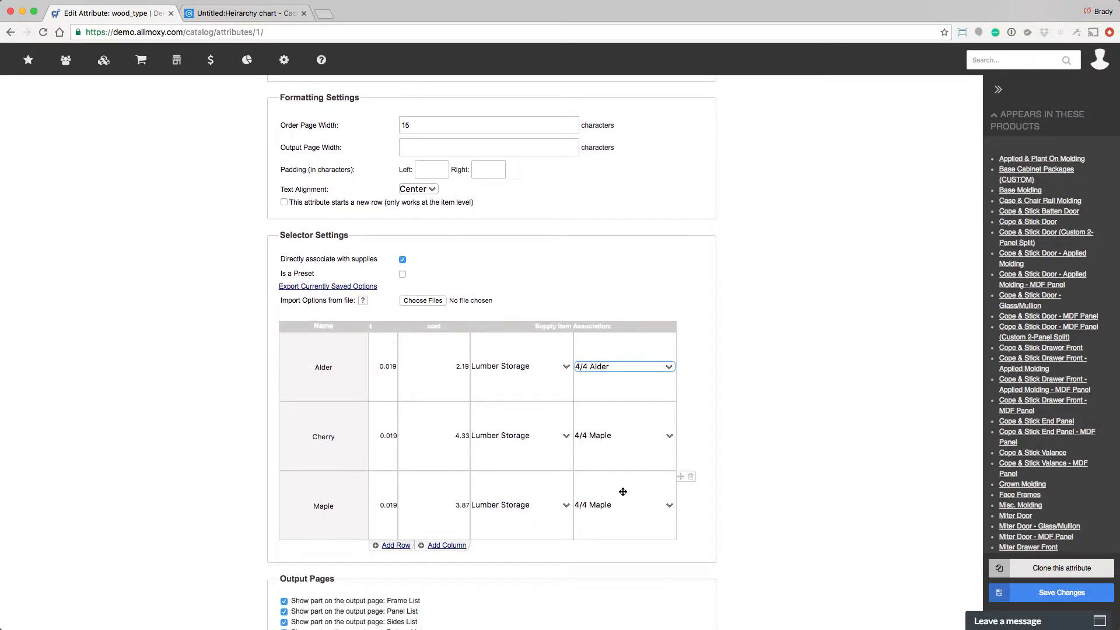
mouse_move(316, 367)
left_mouse_down()
mouse_move(340, 365)
mouse_move(320, 366)
left_mouse_up()
scroll(515, 371, "right", 6)
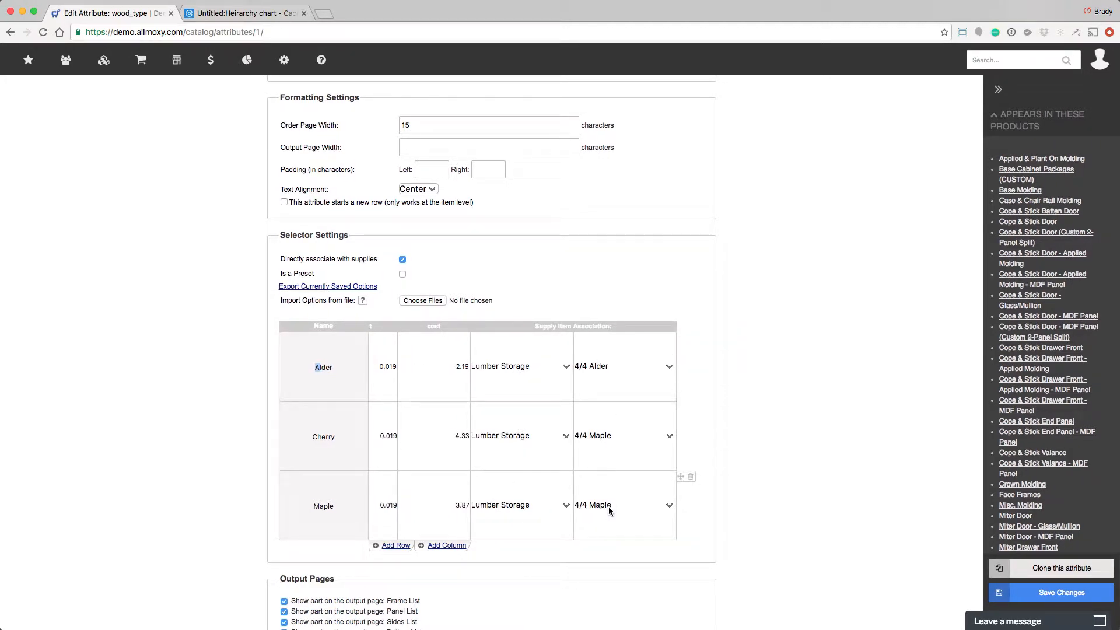
left_click(280, 13)
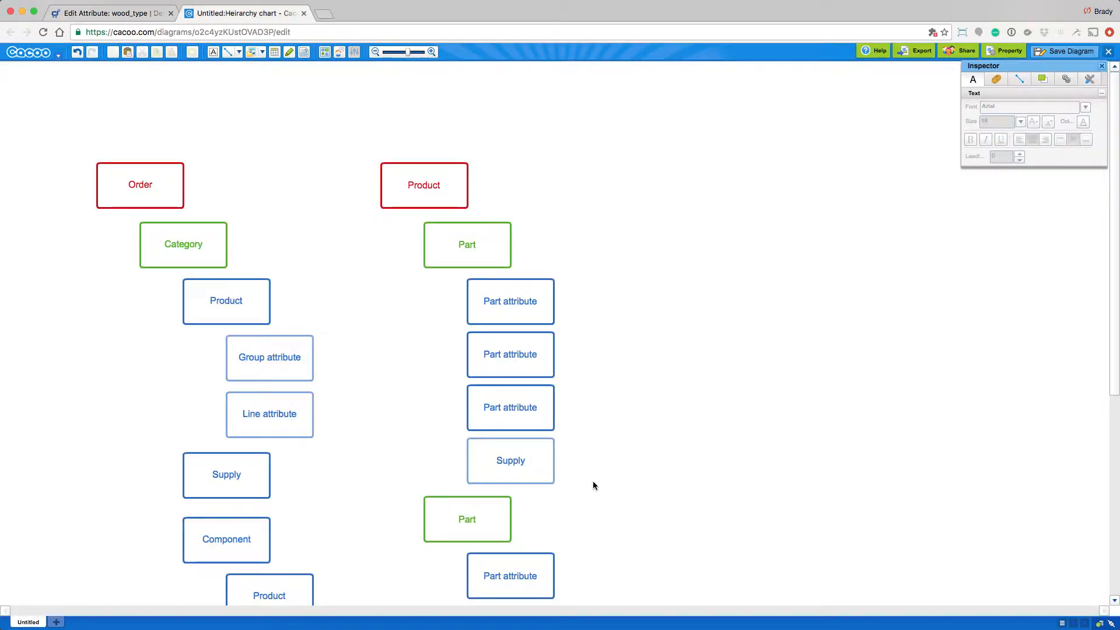
Switch back to Allmoxy and open the Cope & Stick Door product from the e-commerce product list
left_click(111, 13)
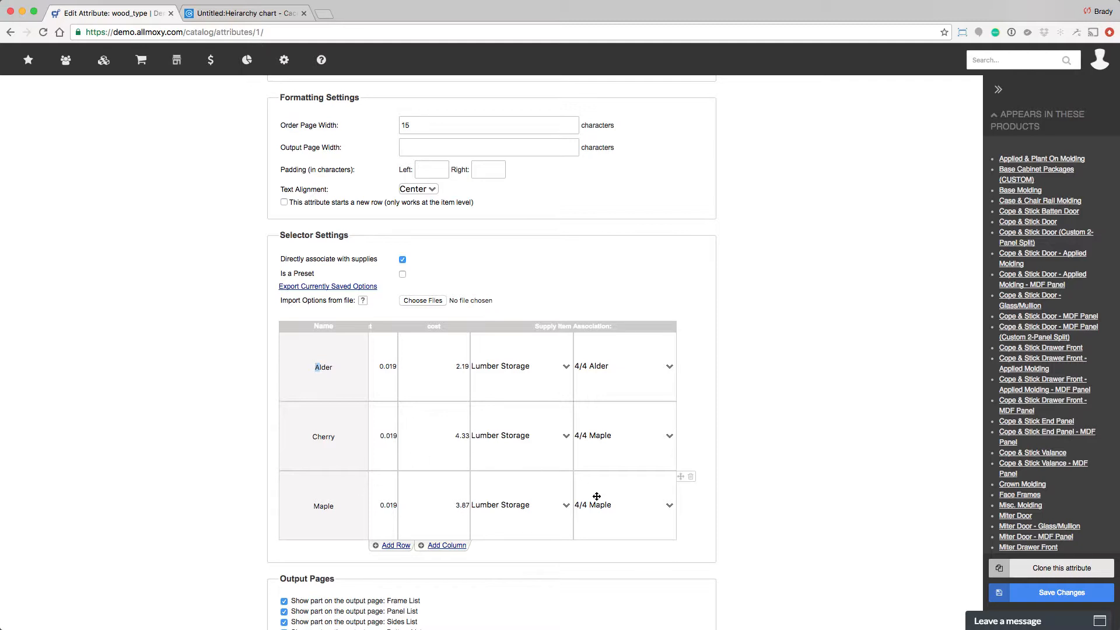
scroll(609, 498, "up", 1)
scroll(610, 498, "up", 6)
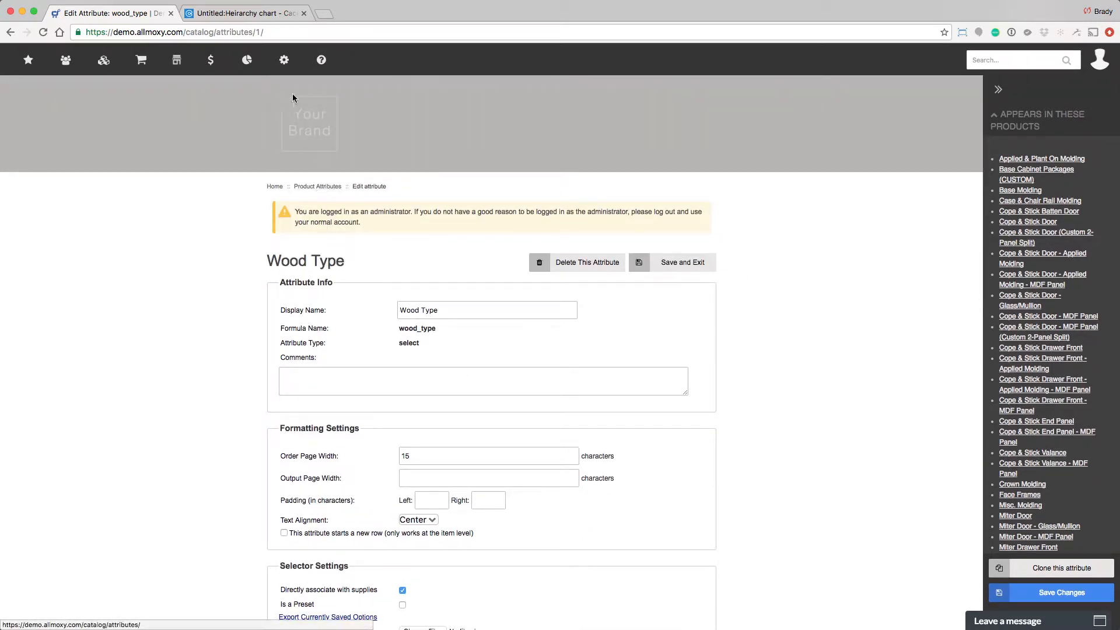
left_click(284, 59)
mouse_move(315, 117)
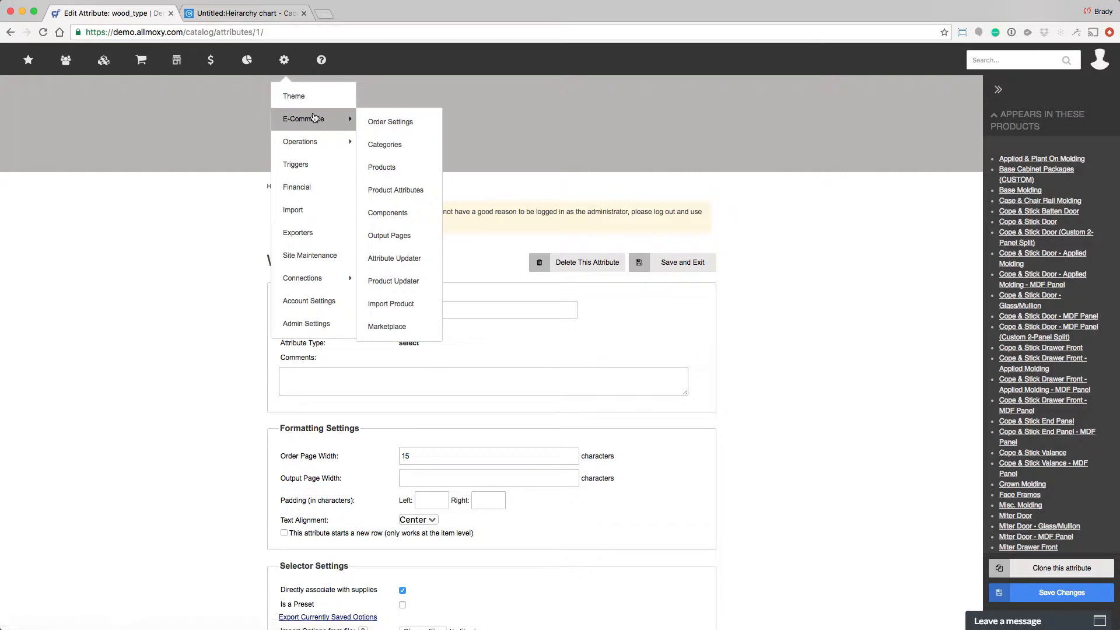
left_click(400, 167)
scroll(598, 303, "down", 3)
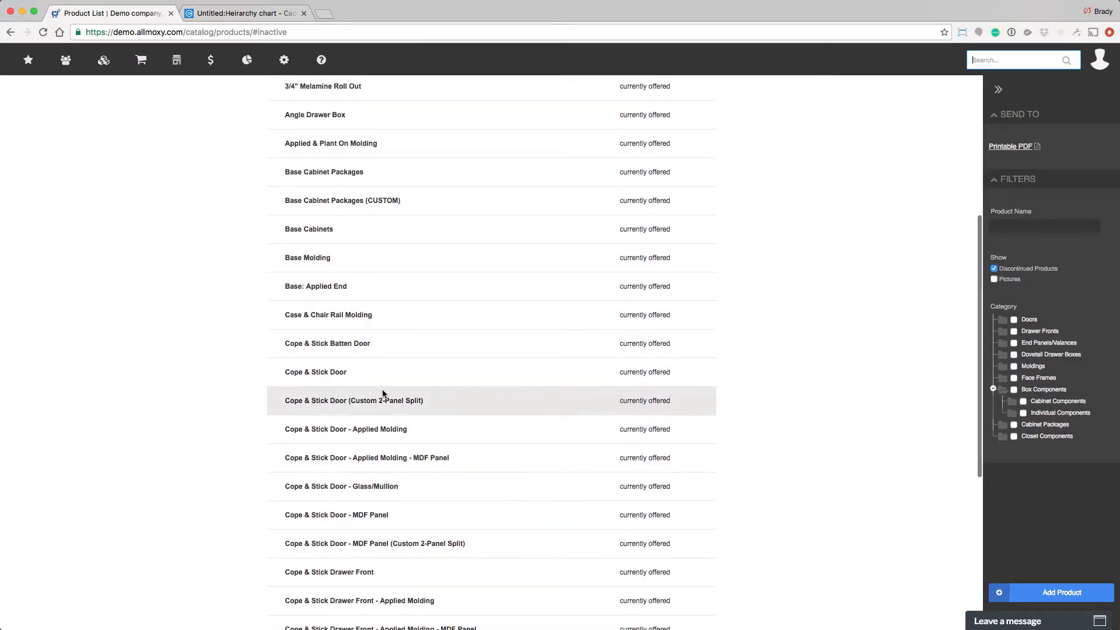
left_click(323, 373)
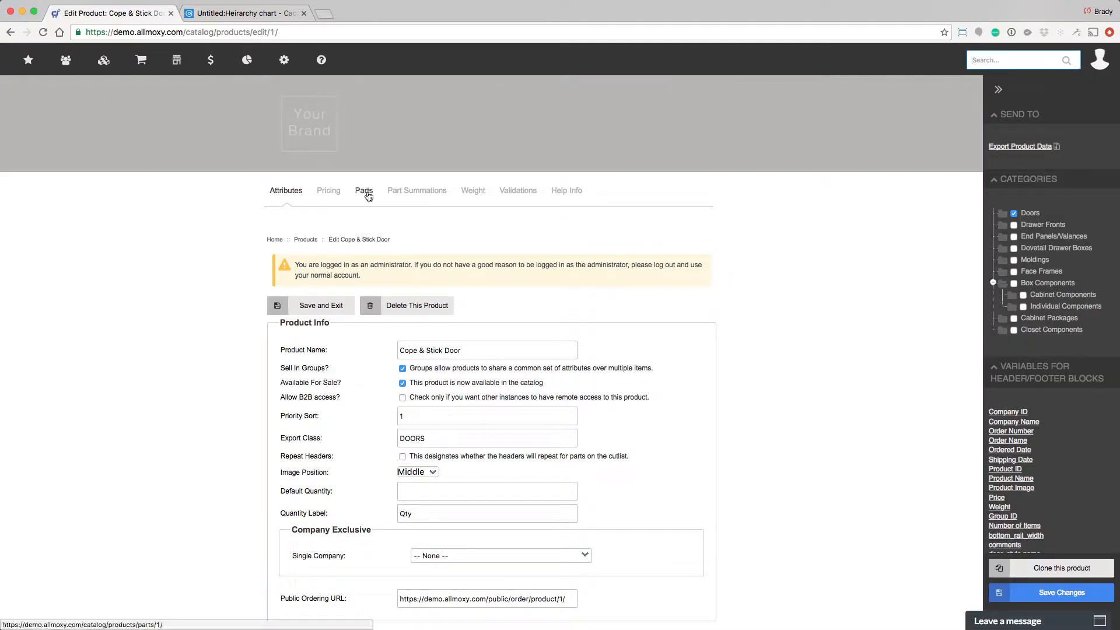
Look through the door's attributes, and open its parts with the Left Stile details expanded
scroll(368, 197, "down", 20)
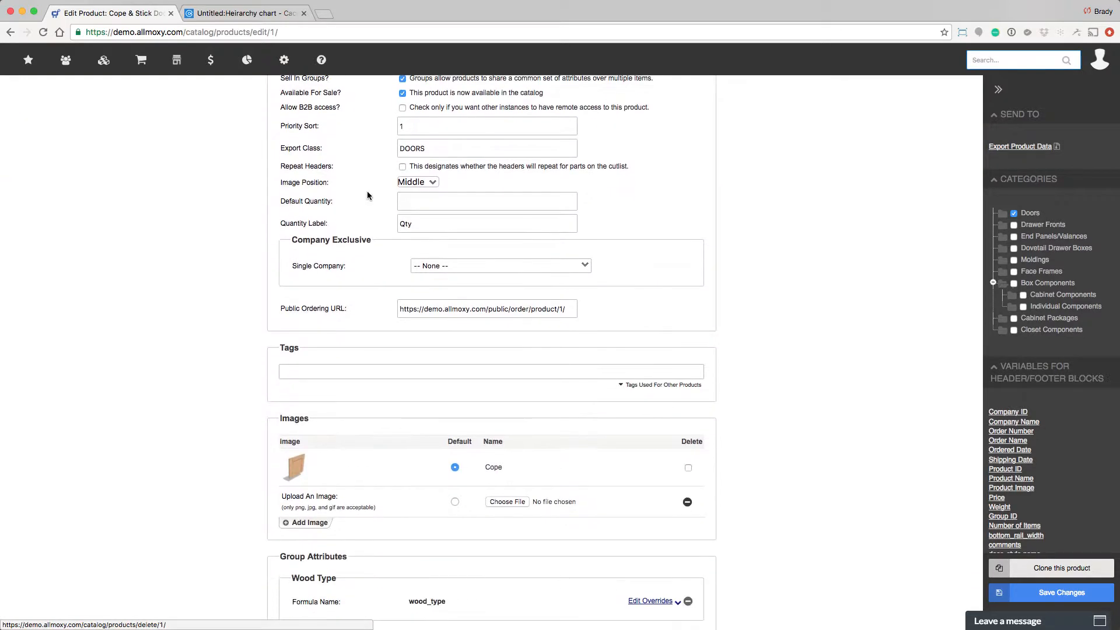
scroll(368, 197, "down", 12)
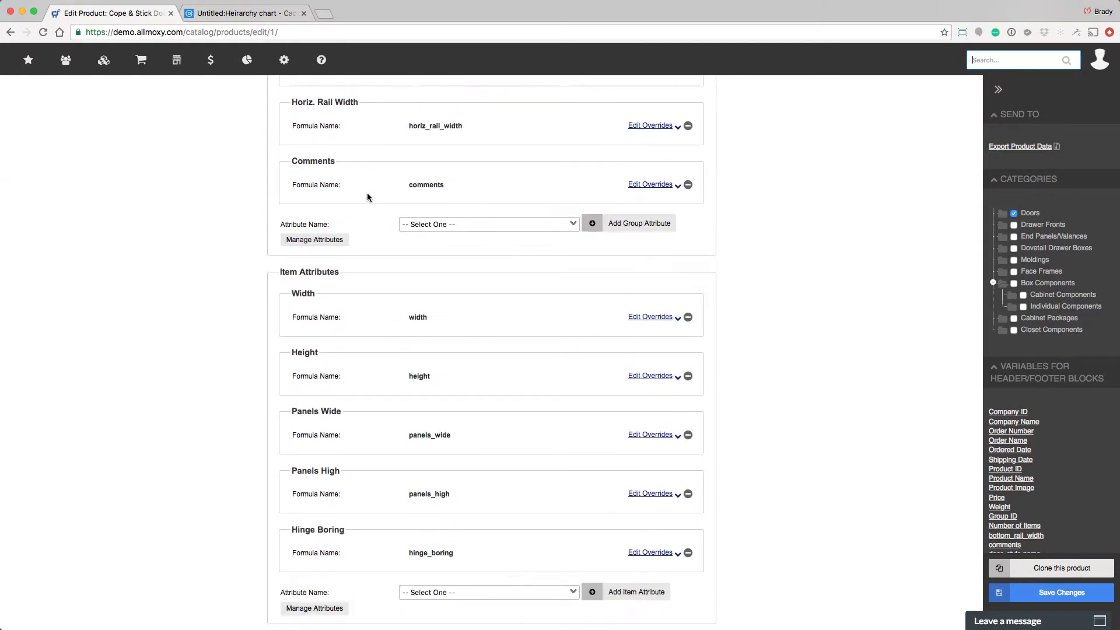
scroll(369, 197, "down", 1)
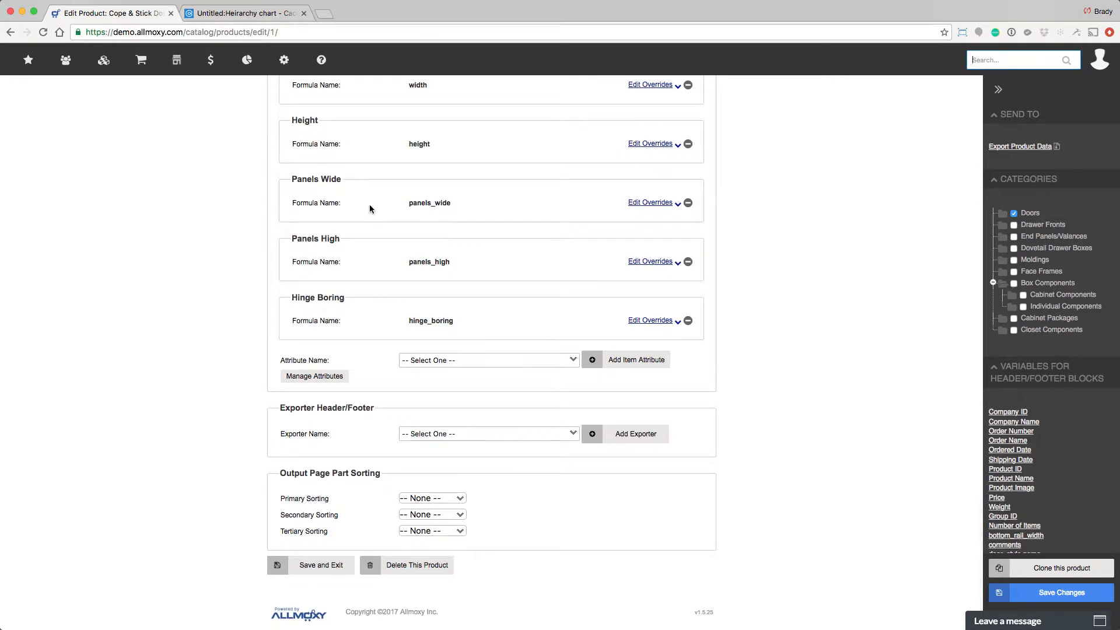
scroll(496, 361, "up", 20)
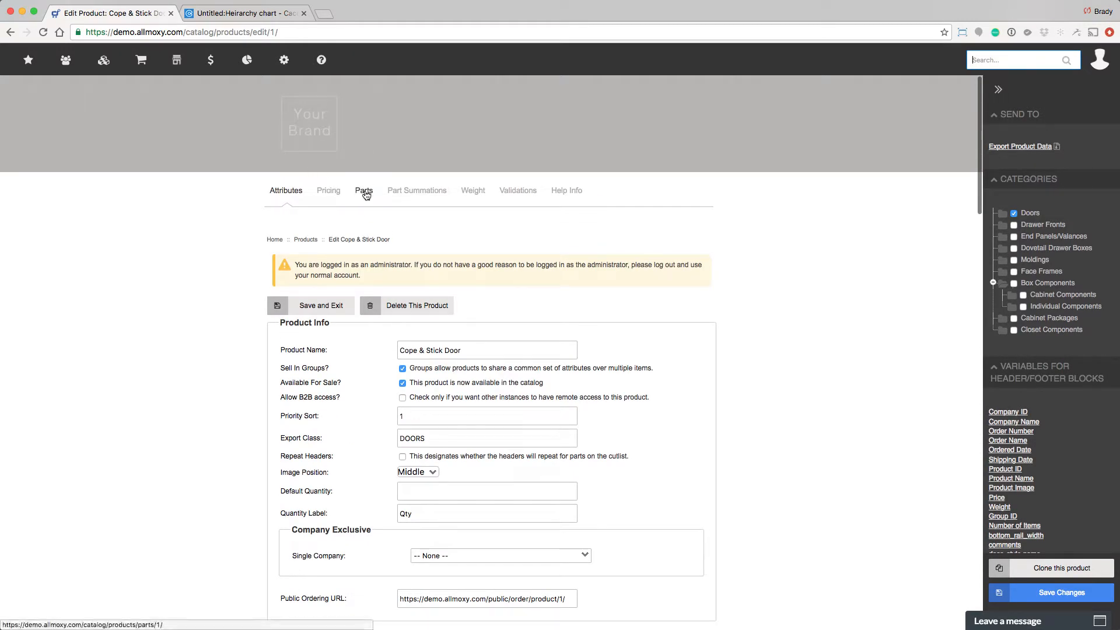
left_click(366, 195)
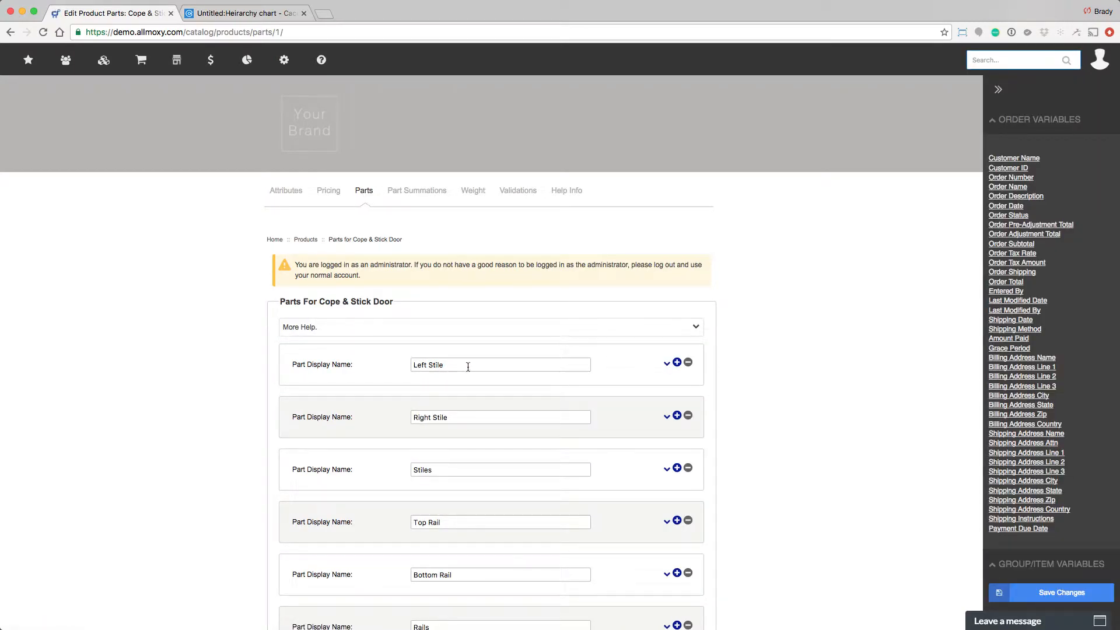
left_click(666, 365)
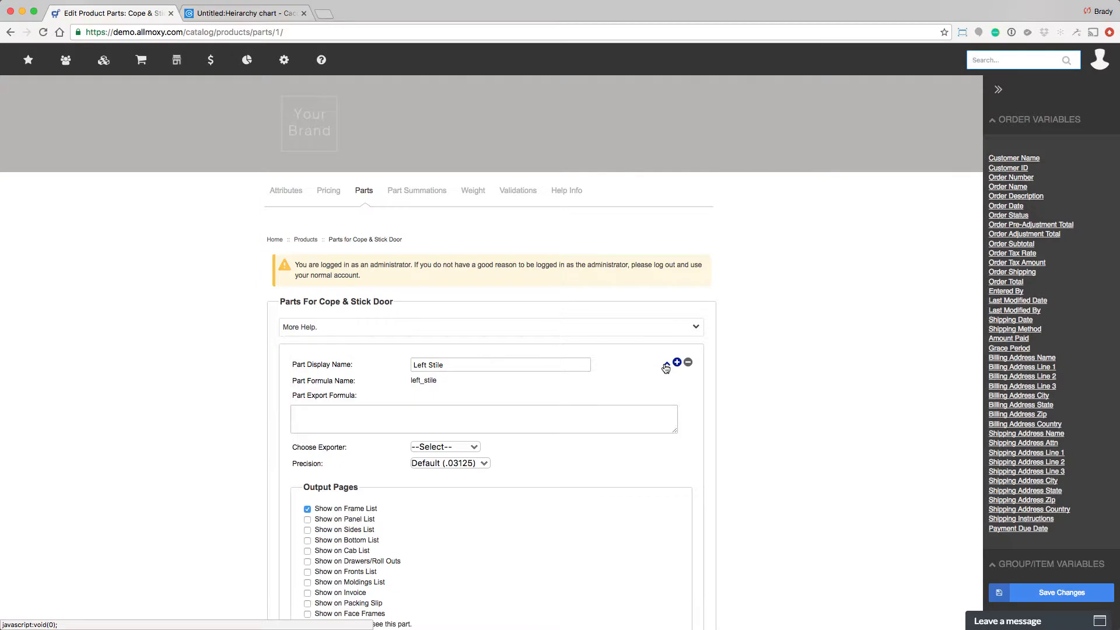
Examine the Left Stile's part supply section, including its attribute link, inventory choices and supply formula
scroll(666, 368, "down", 1)
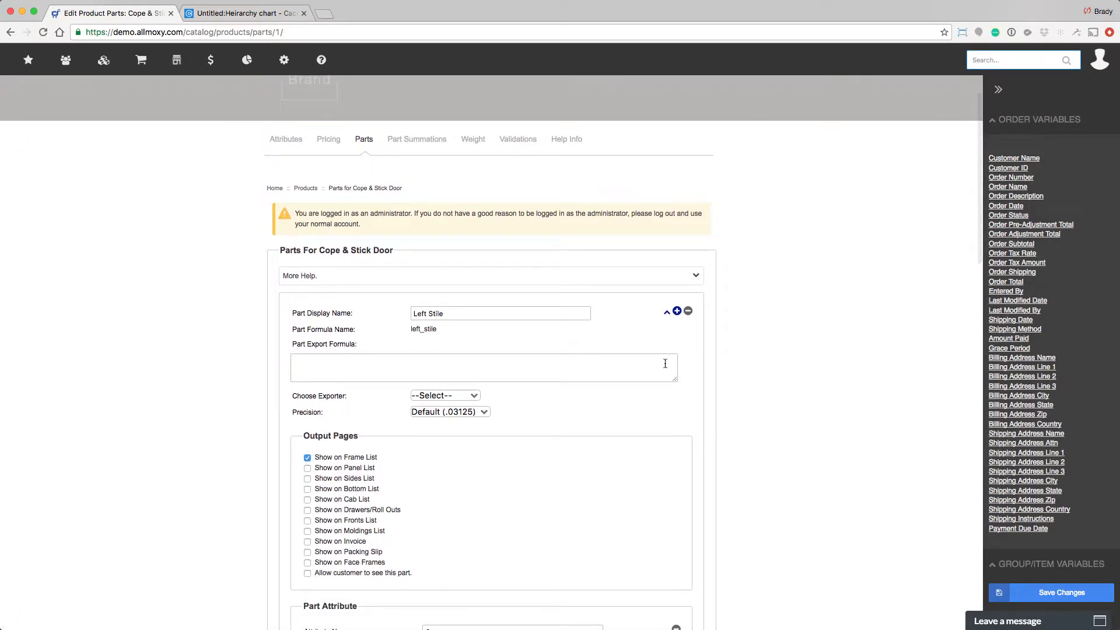
scroll(631, 306, "down", 5)
scroll(626, 384, "down", 12)
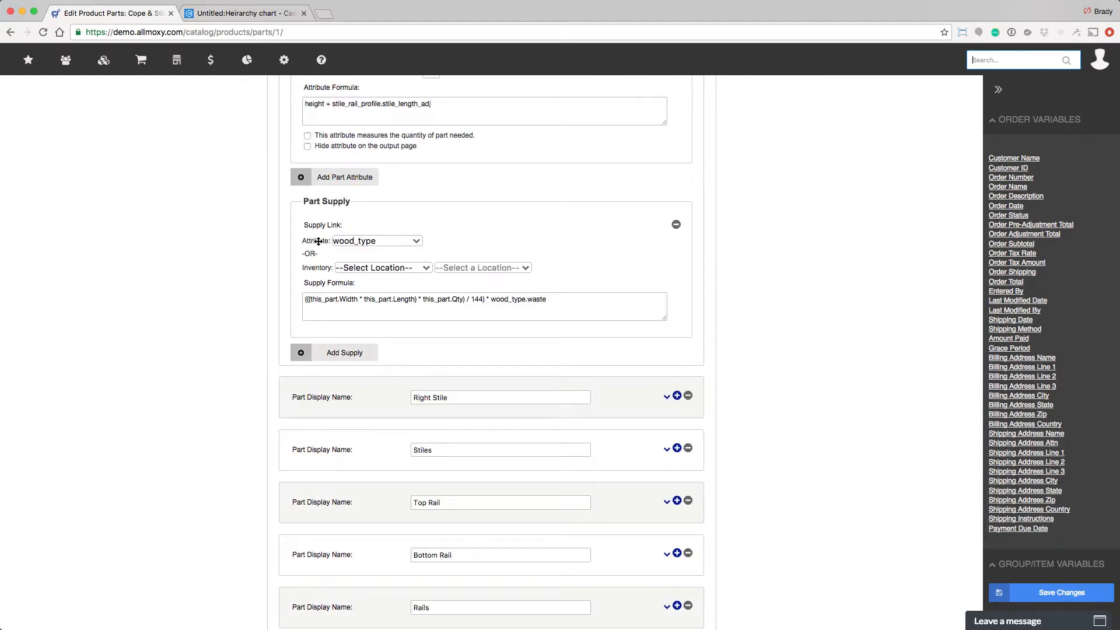
left_click(354, 270)
left_click(480, 267)
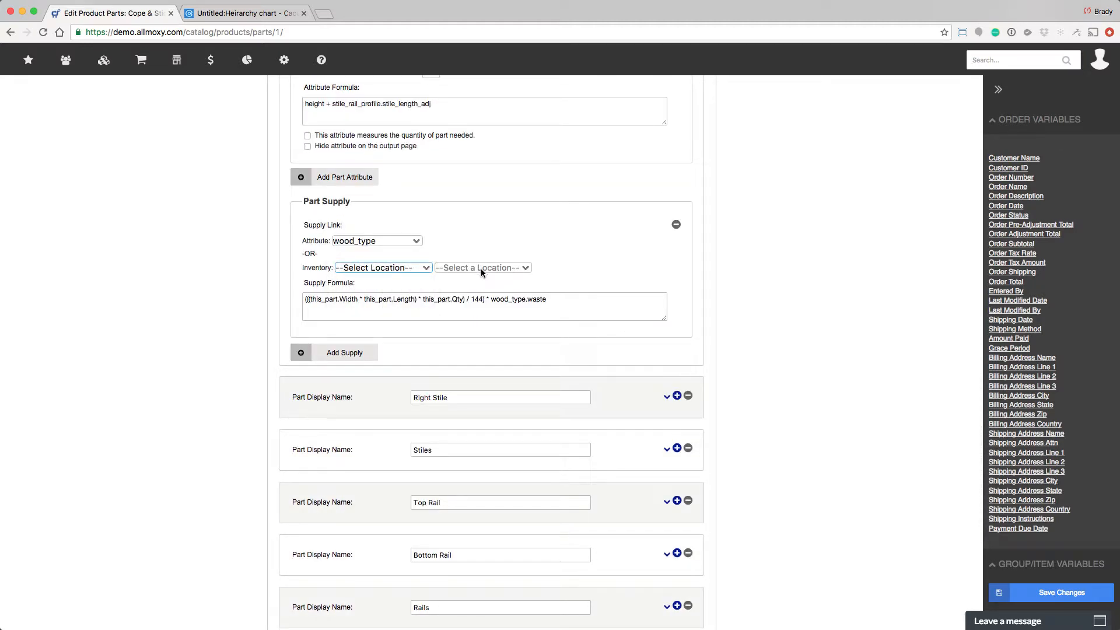
left_click(565, 302)
left_click_drag(353, 303, 310, 295)
scroll(465, 388, "up", 2)
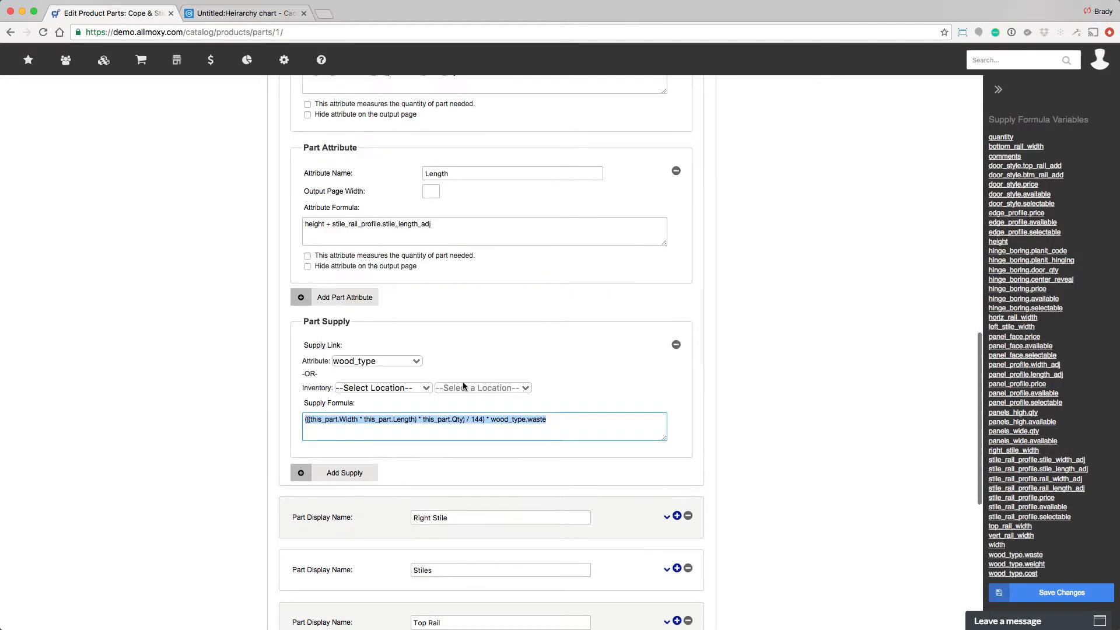
Compare the Left Stile's supply formula with the part's Qty, Width and Length attributes and their formulas
scroll(525, 385, "down", 1)
left_click(567, 383)
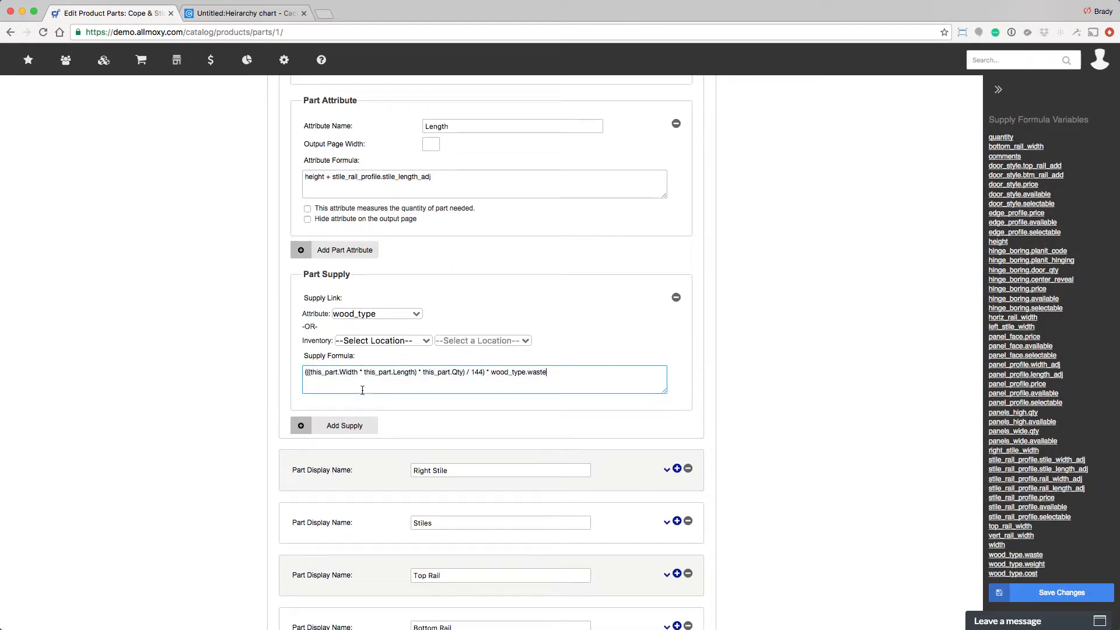
left_click_drag(317, 372, 347, 372)
left_click(361, 374)
scroll(438, 374, "up", 10)
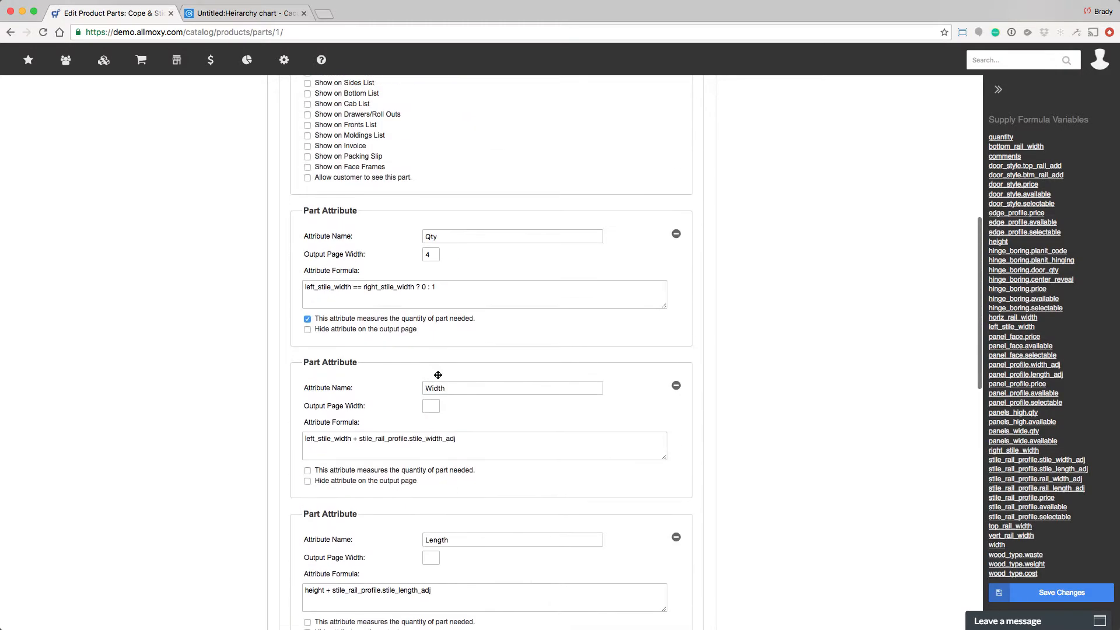
scroll(449, 379, "down", 3)
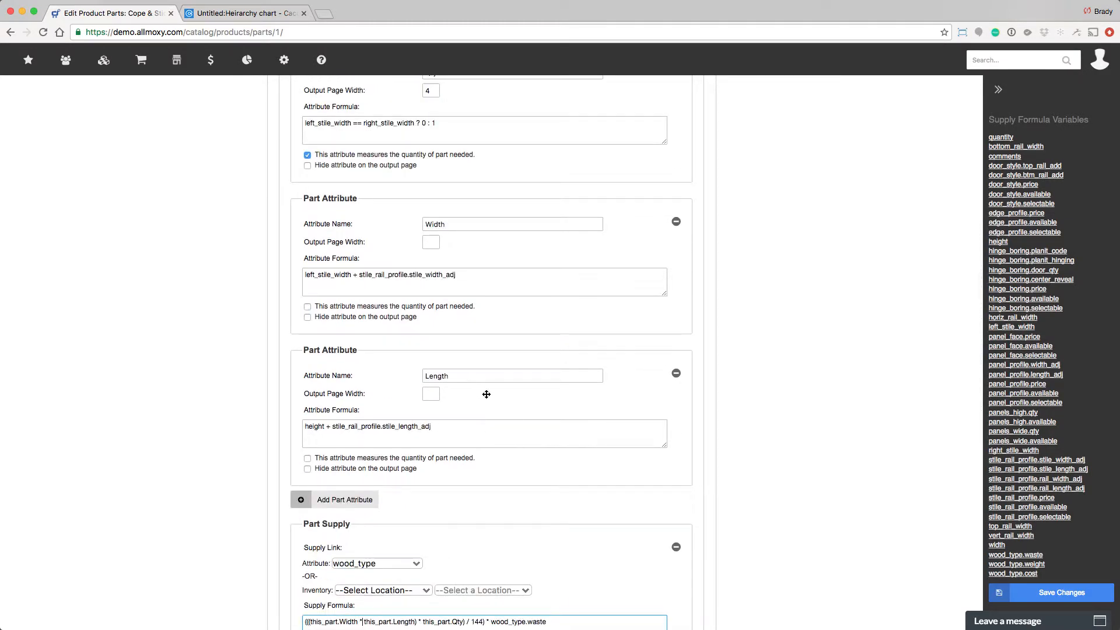
scroll(486, 395, "up", 8)
scroll(588, 392, "down", 1)
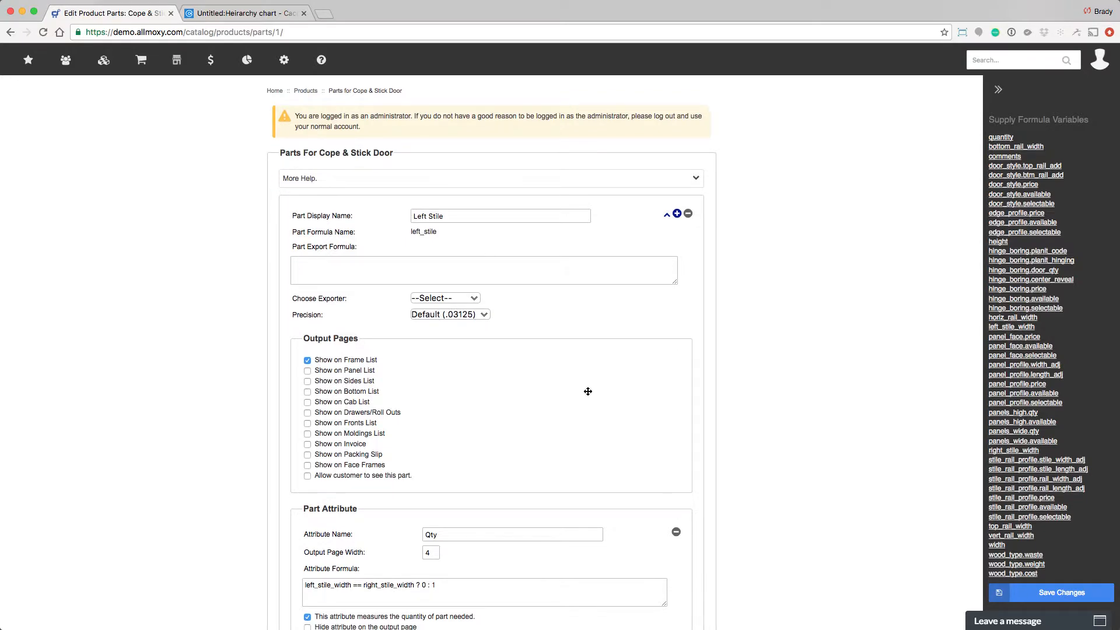
scroll(588, 391, "down", 13)
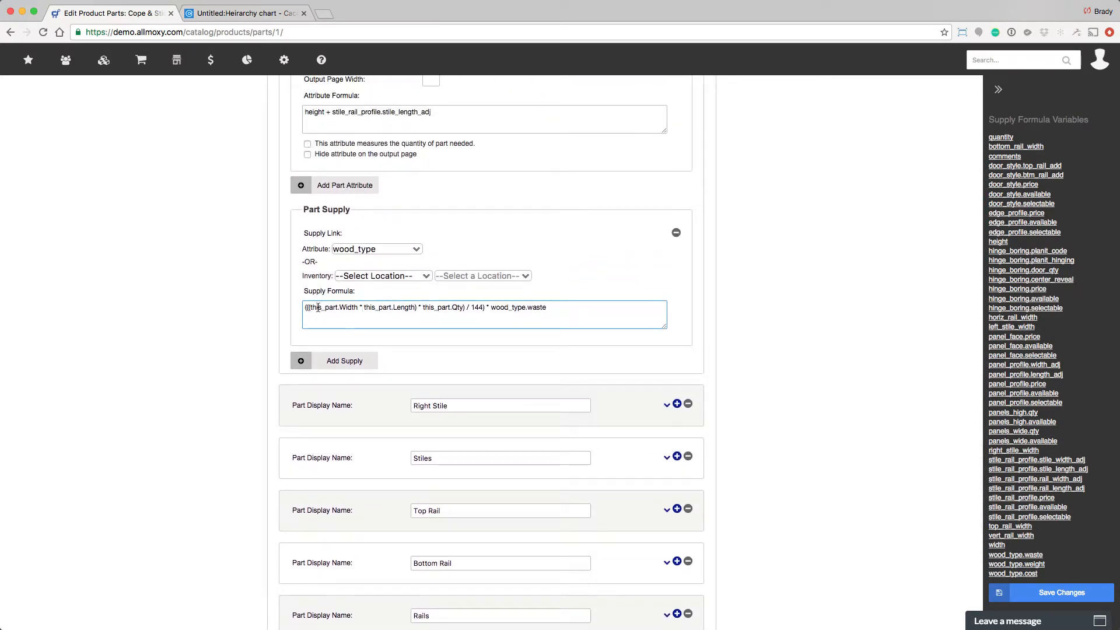
left_click_drag(313, 308, 354, 308)
scroll(368, 318, "up", 8)
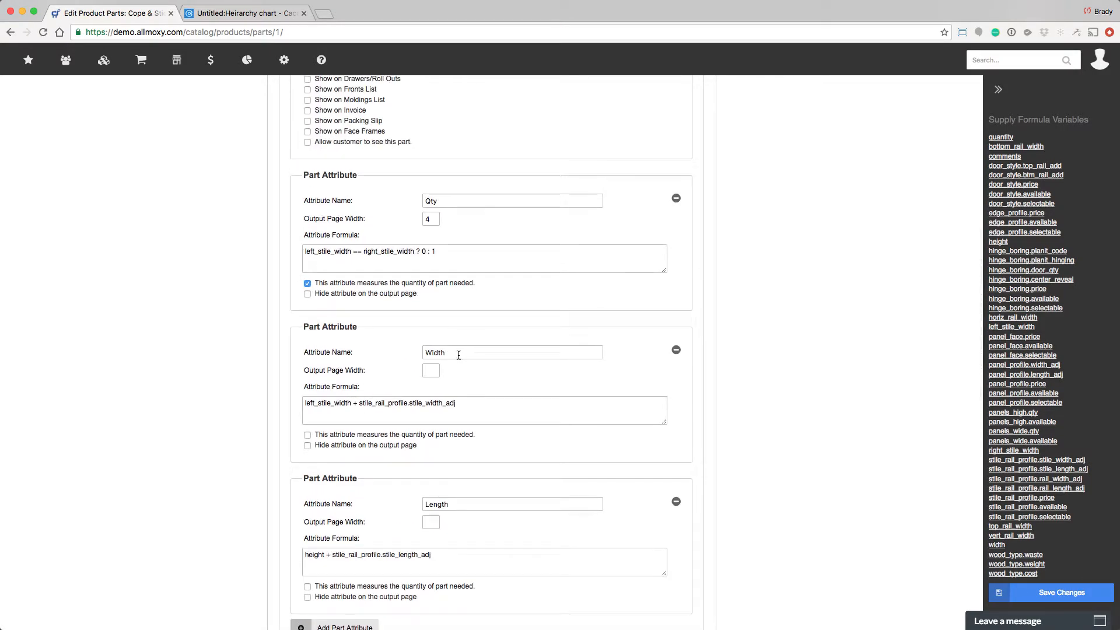
scroll(461, 364, "down", 10)
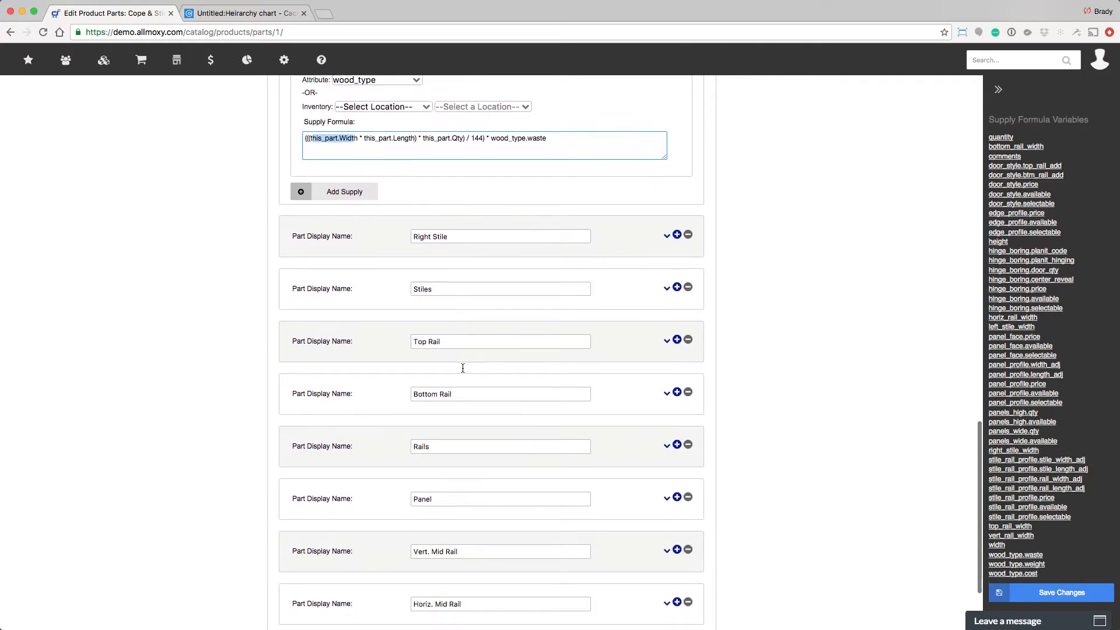
scroll(483, 465, "down", 2)
Examine the wood_type.waste factor and the width, length and quantity calculation in the Left Stile's supply formula
scroll(485, 473, "up", 5)
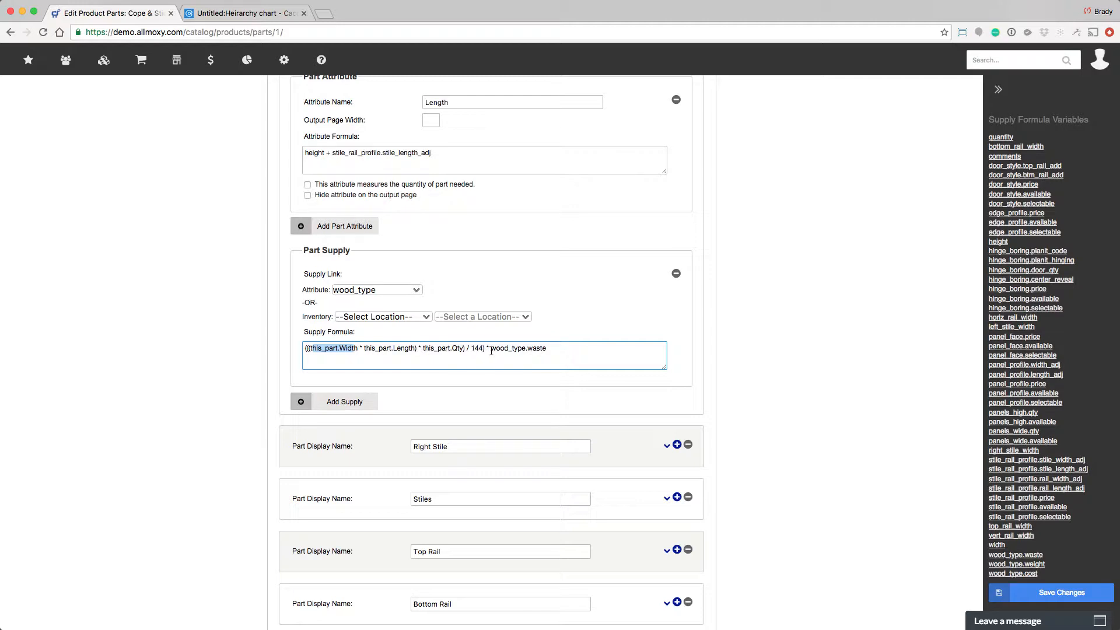
left_click_drag(483, 348, 472, 348)
left_click_drag(551, 349, 494, 348)
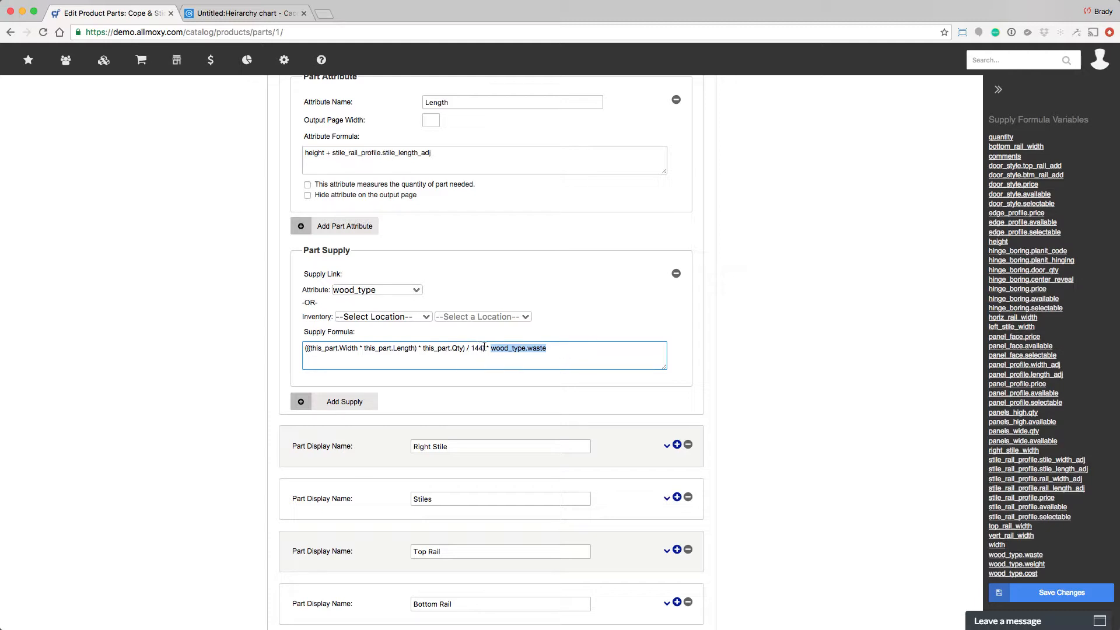
left_click_drag(484, 348, 307, 351)
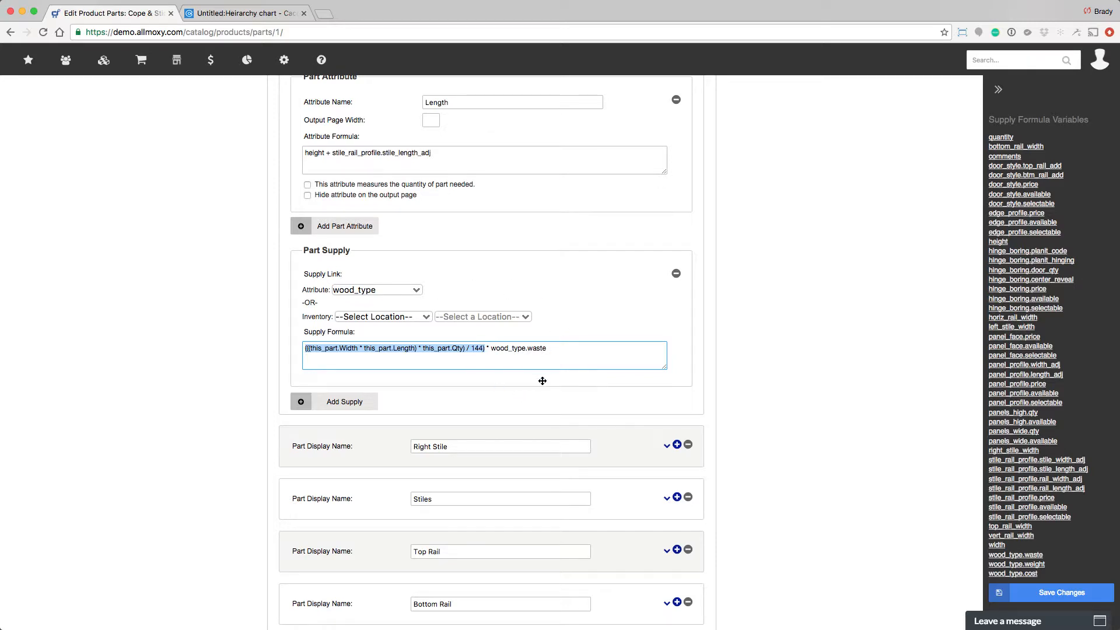
scroll(545, 381, "up", 10)
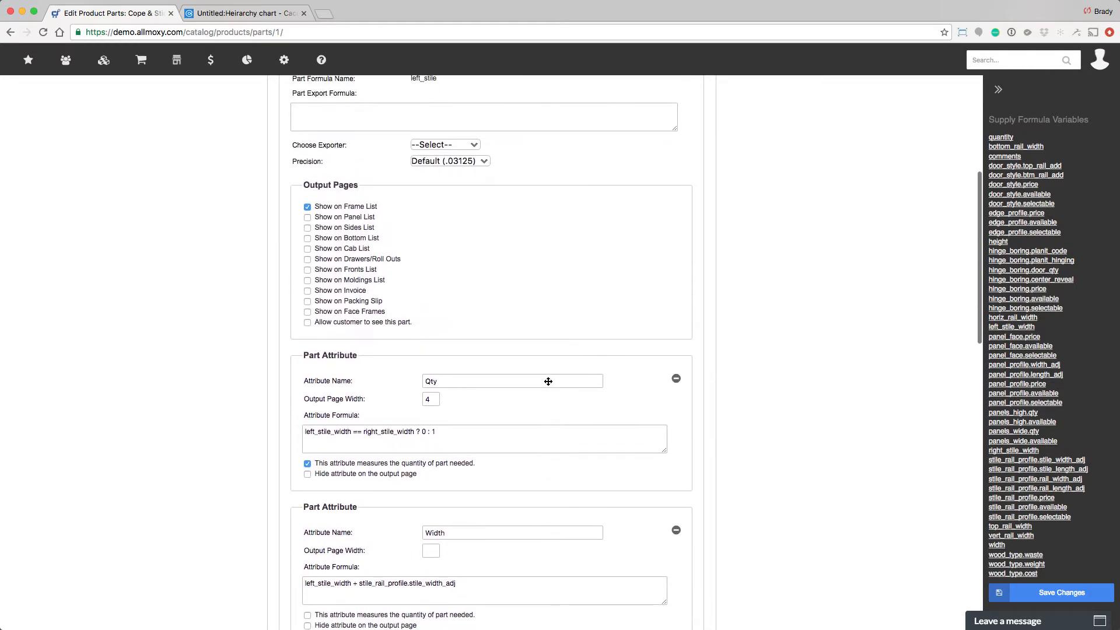
scroll(548, 381, "down", 10)
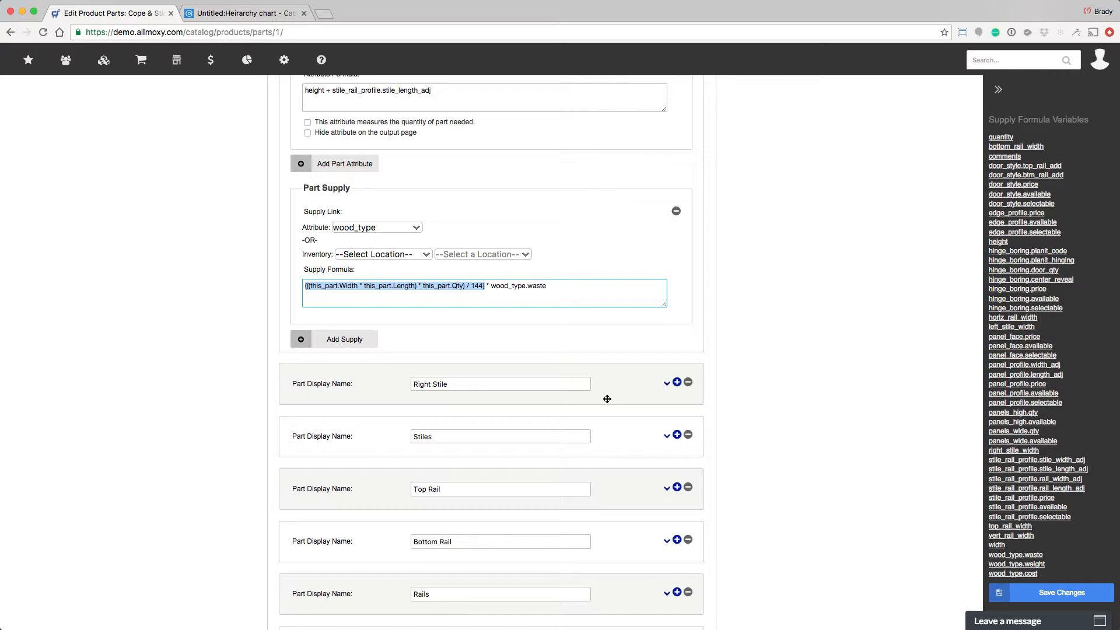
Open the topmost order from the list of all orders and review its Miter Door rows
scroll(606, 398, "up", 15)
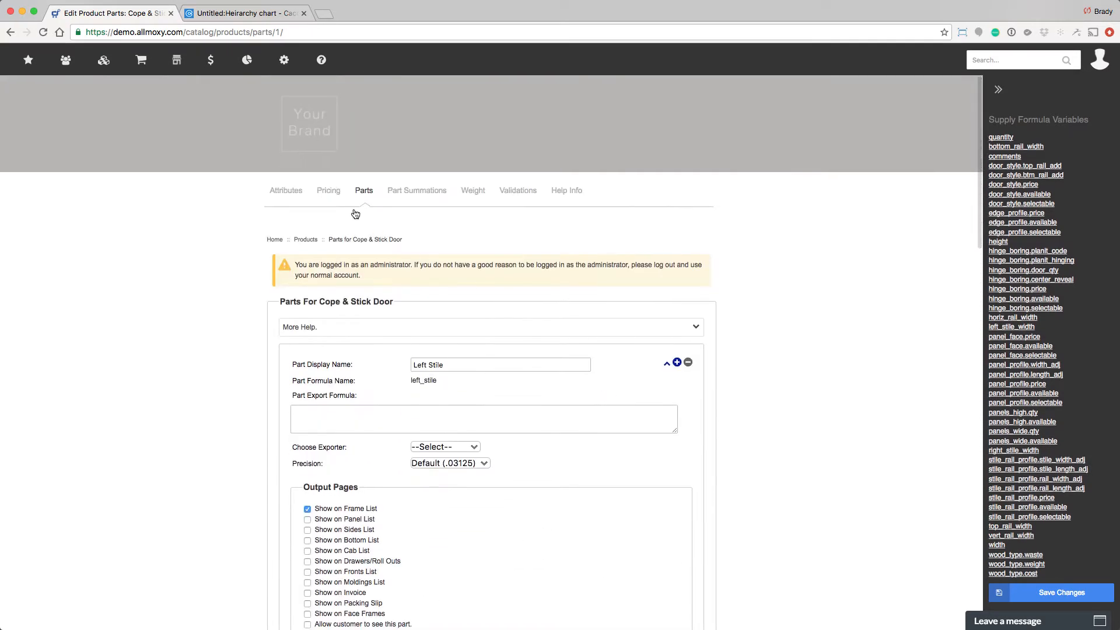
mouse_move(140, 60)
left_click(145, 92)
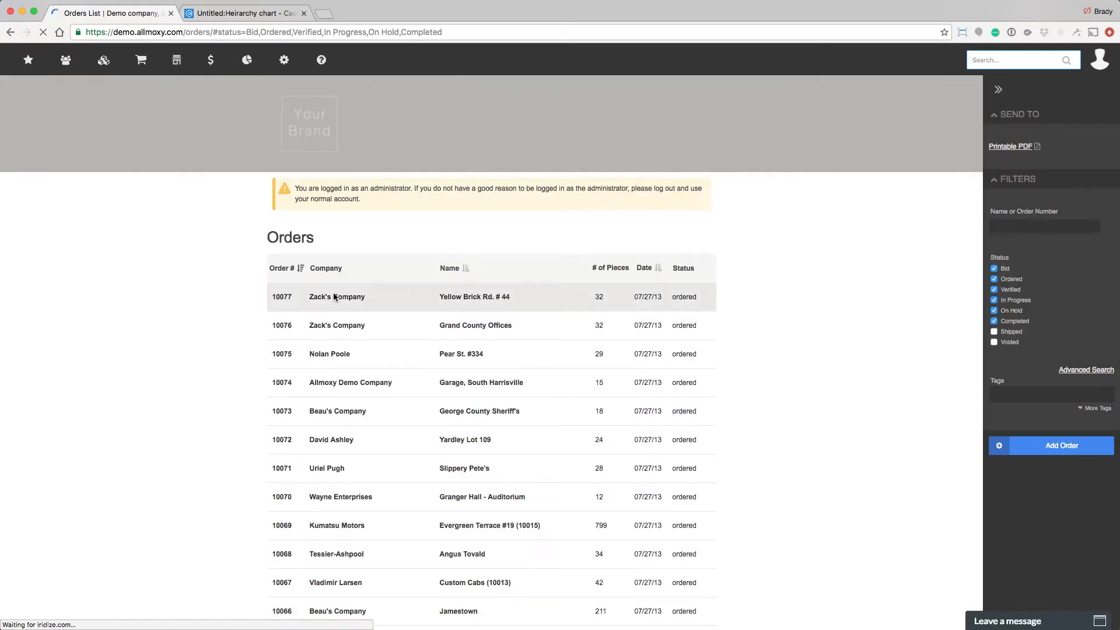
left_click(281, 297)
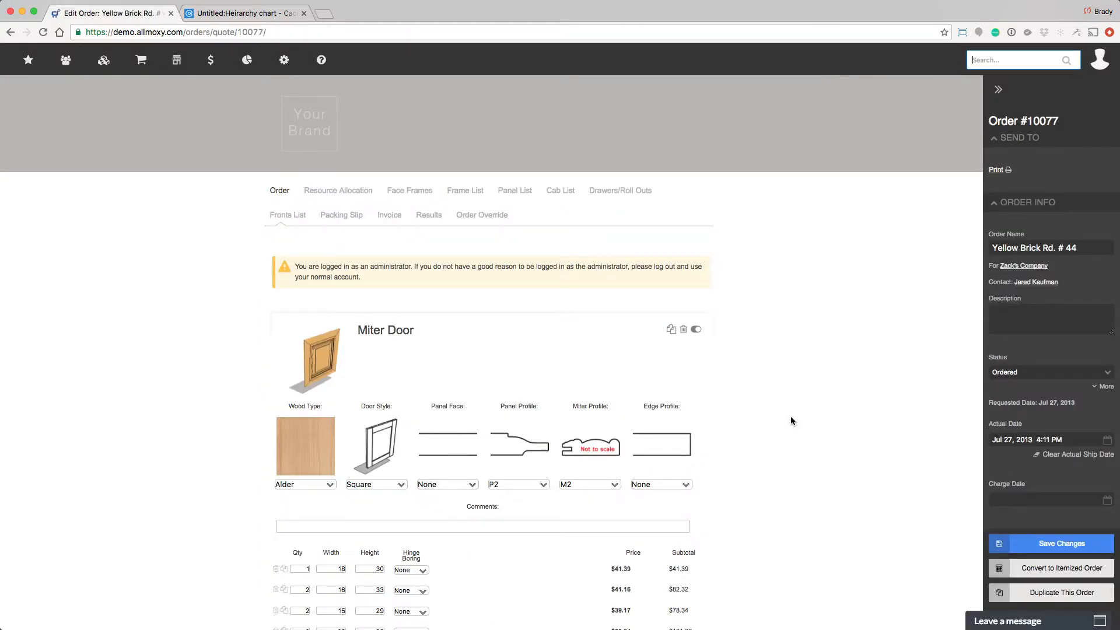
scroll(790, 417, "down", 2)
scroll(790, 417, "down", 3)
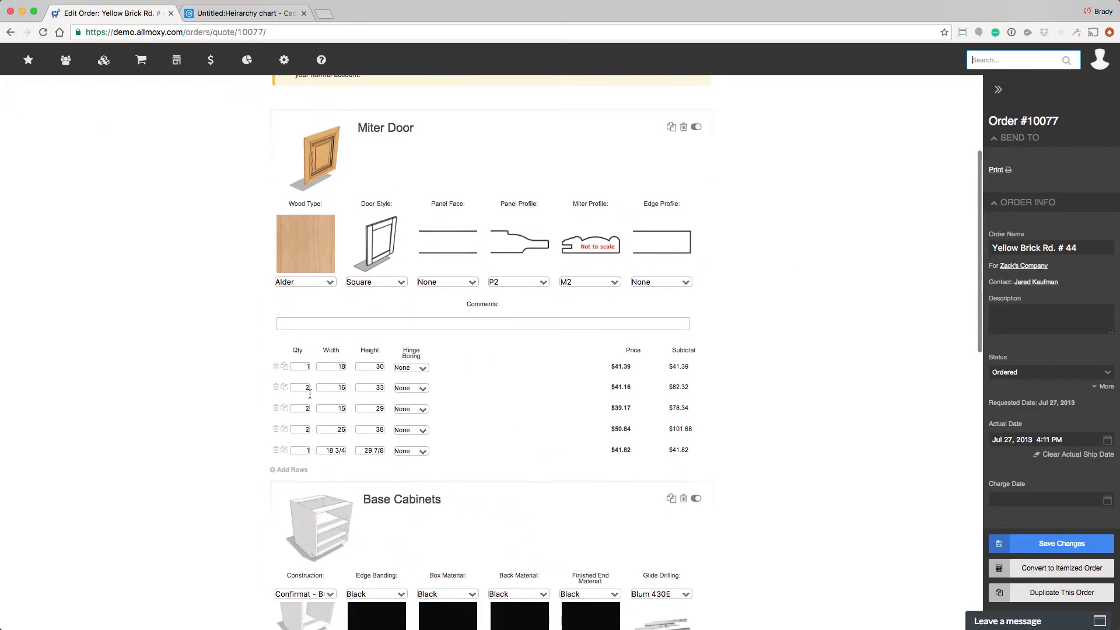
Remove all products except the Miter Door and all door rows except the 18 by 30 one, and save the order
left_click(302, 368)
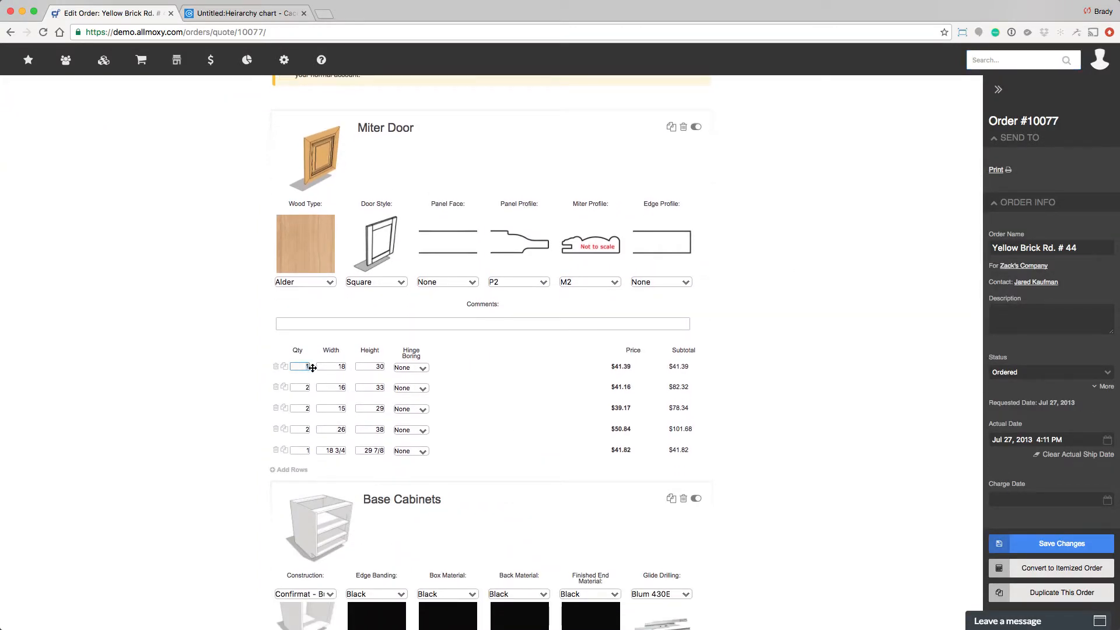
left_click(685, 500)
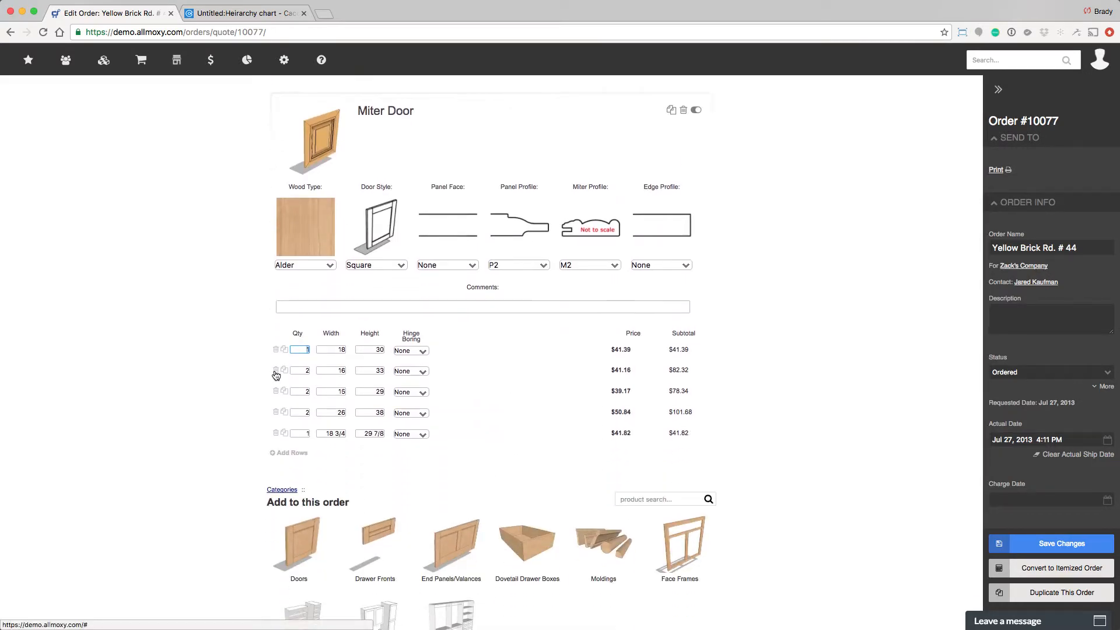
left_click(1062, 543)
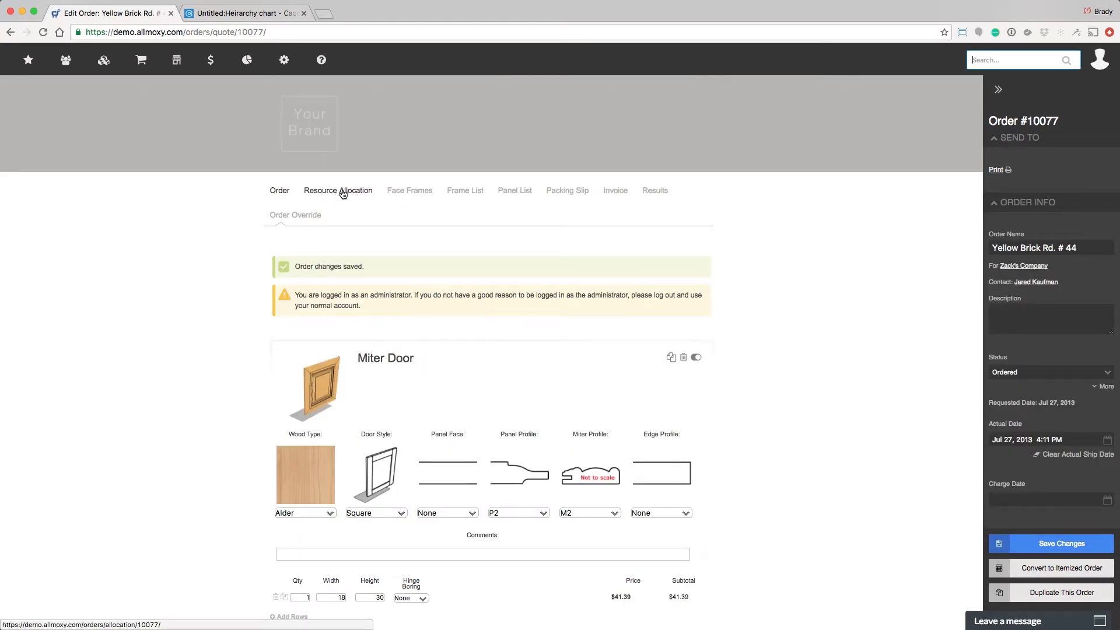
Open the order's resource allocation and examine the 4/4 Maple supply's location, on-hand, needed and available quantities
left_click(349, 192)
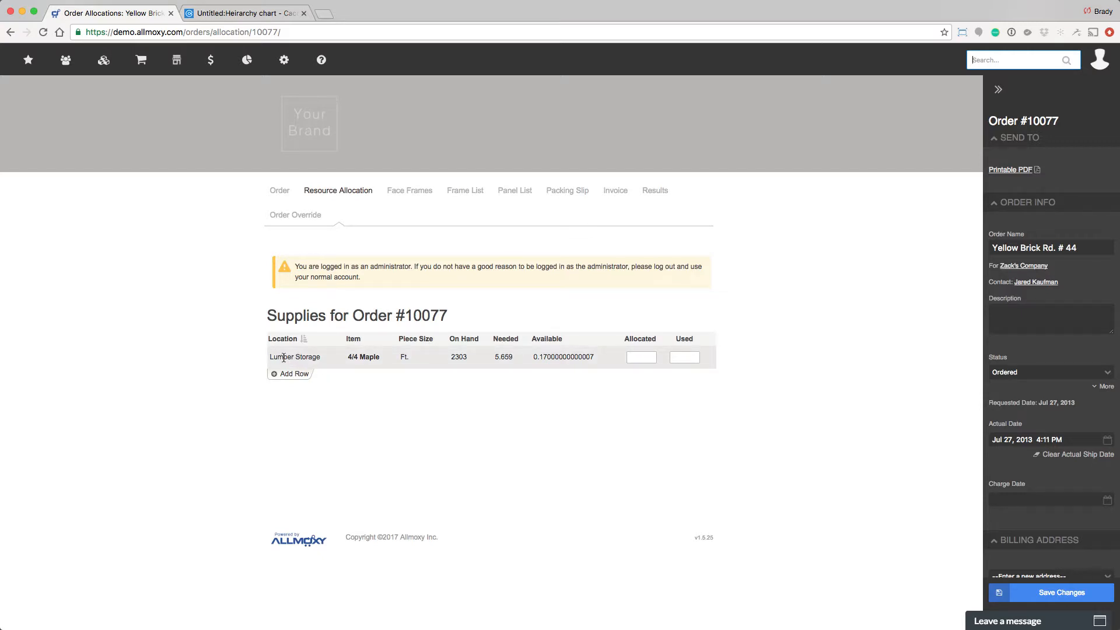
left_click_drag(270, 357, 311, 356)
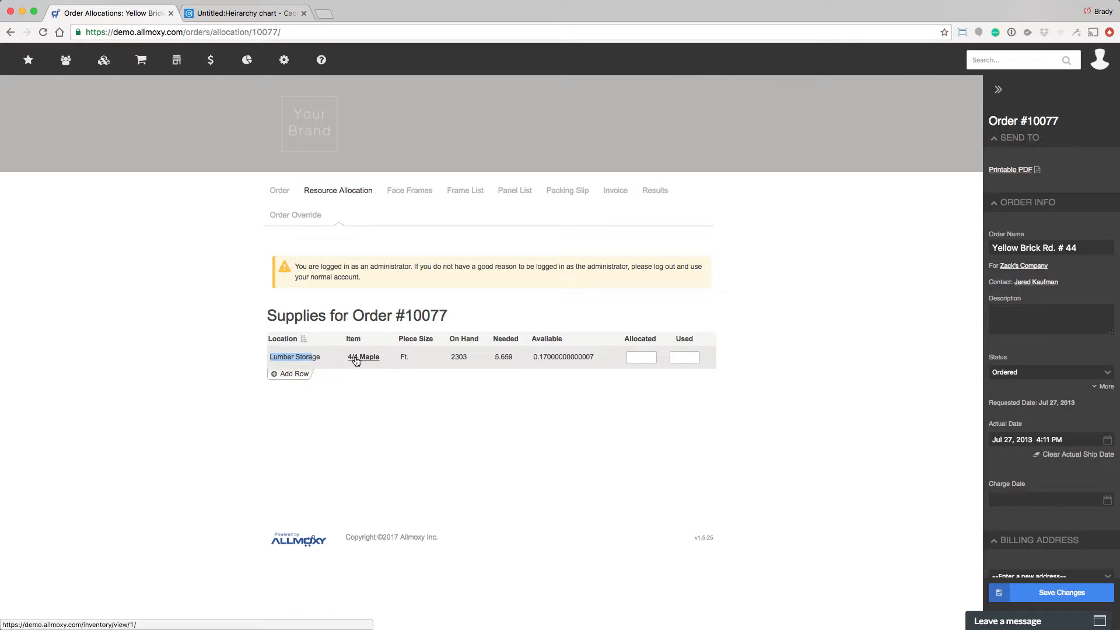
double_click(452, 358)
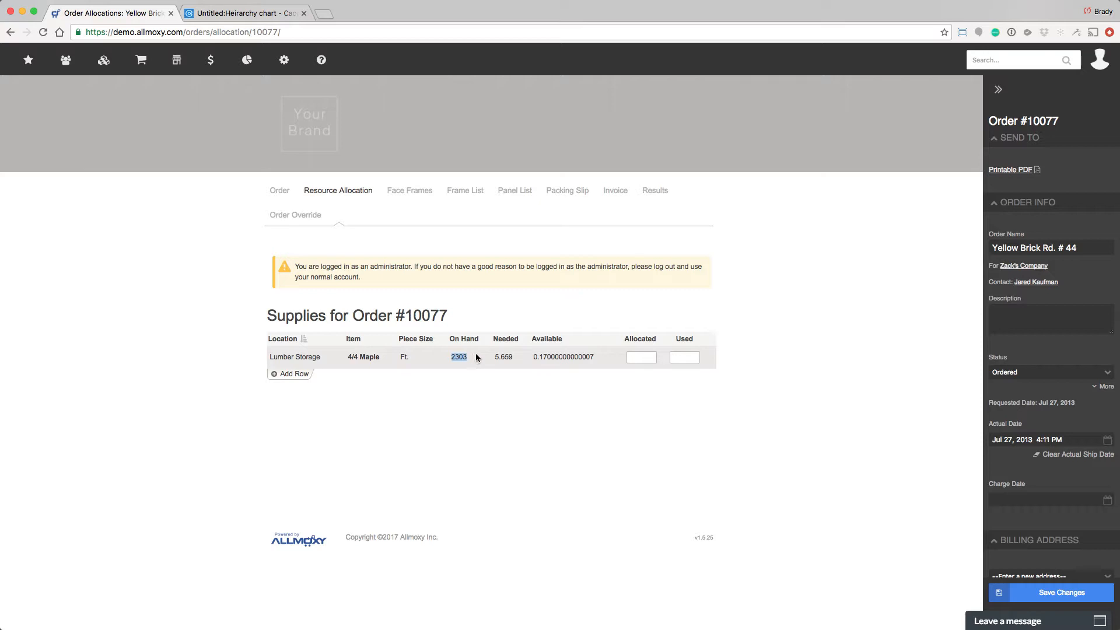
left_click_drag(495, 359, 596, 356)
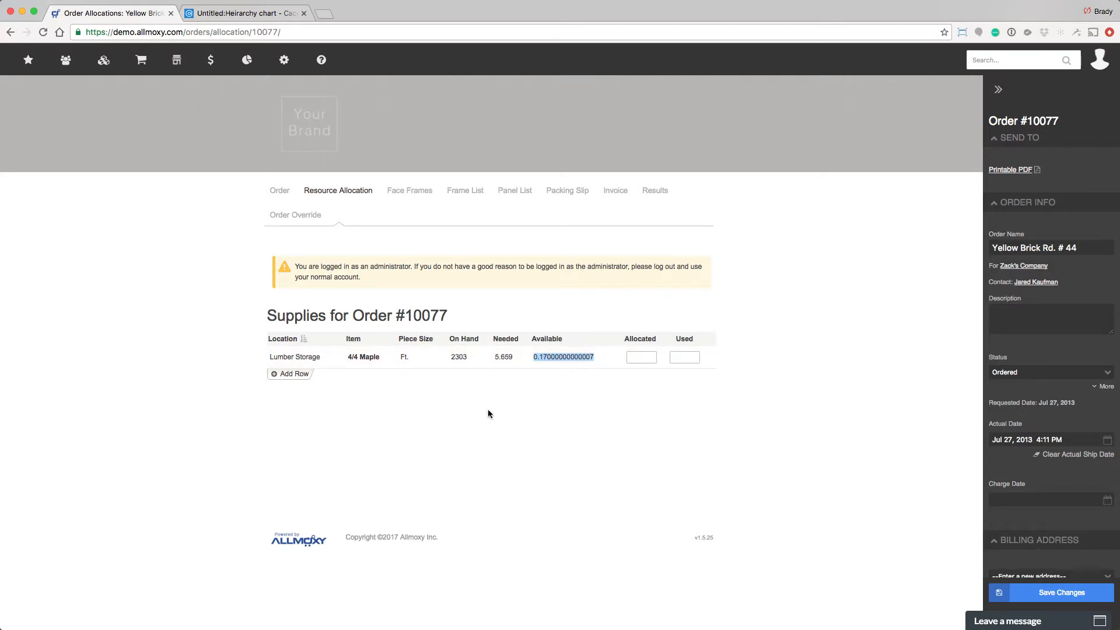
Increase the quantity of the order's Miter Door row, save the order, and return to its resource allocation
left_click(280, 190)
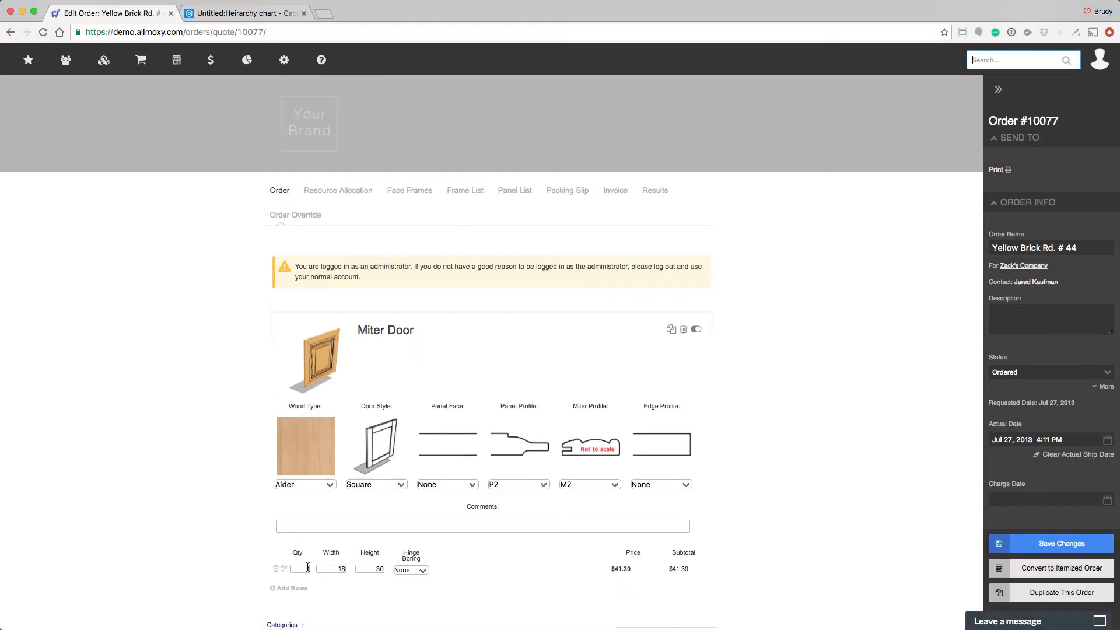
left_click_drag(300, 567, 319, 569)
left_click(1062, 549)
left_click(335, 196)
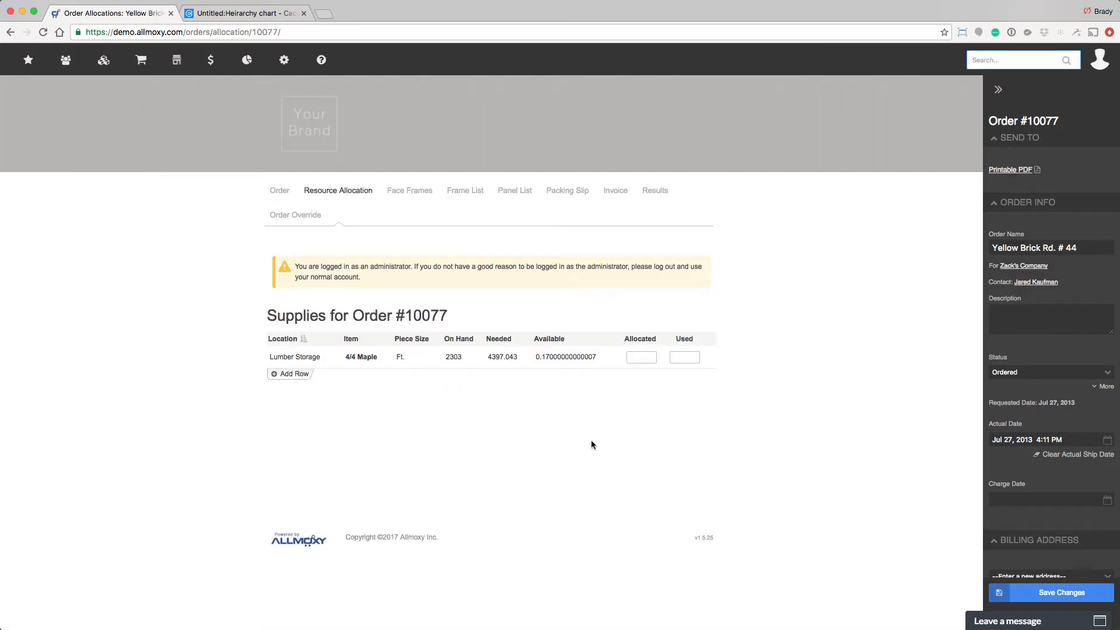
Check the needed quantity of 4/4 Maple, view that supply's item page, and return to the order's allocation
left_click_drag(488, 357, 506, 358)
left_click(367, 362)
scroll(596, 433, "down", 2)
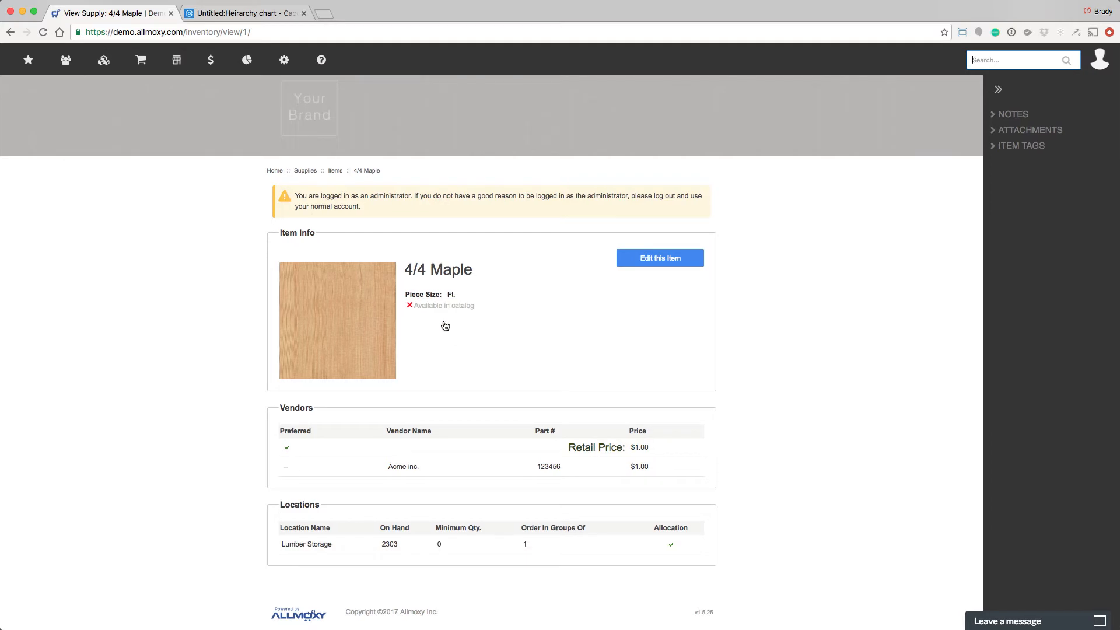
left_click(10, 32)
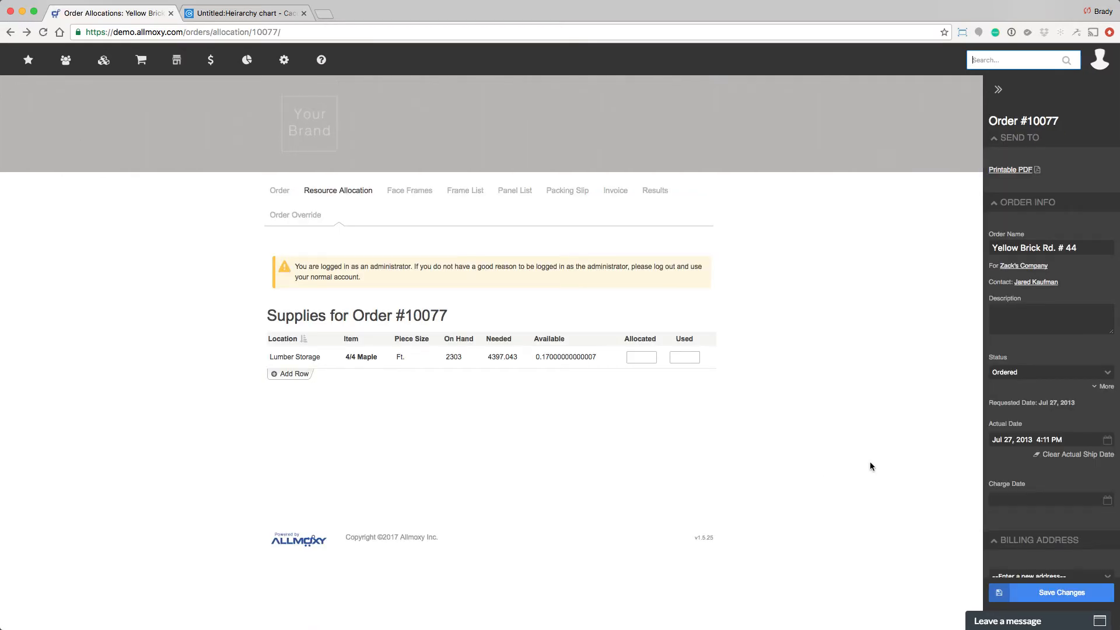
Switch the order's status to Bid and back to Ordered, and save the order
left_click(1022, 371)
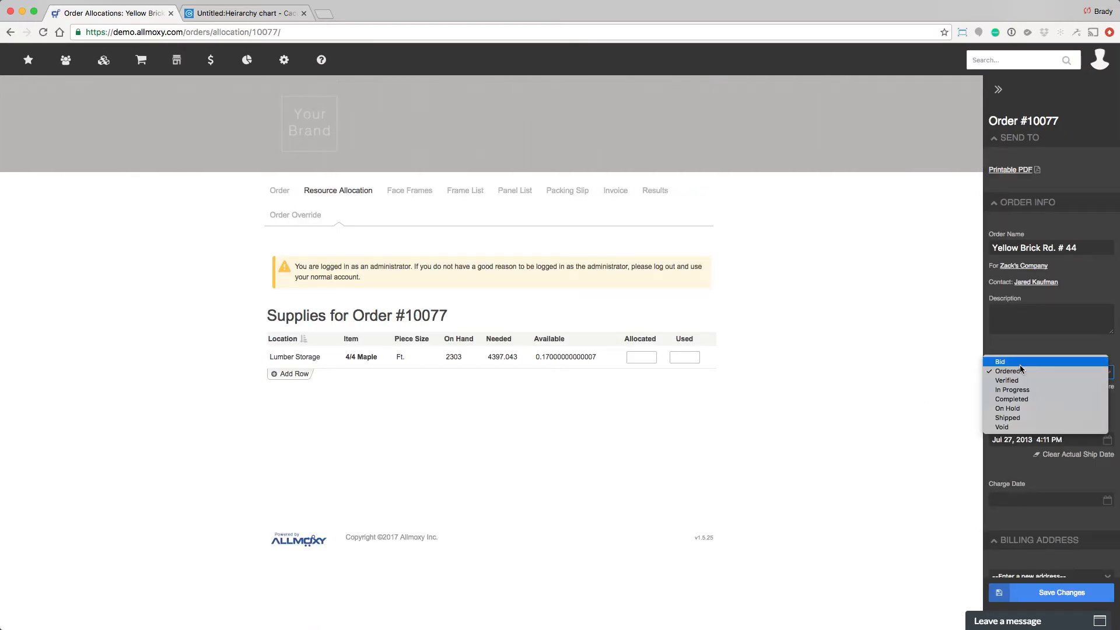
left_click(1022, 362)
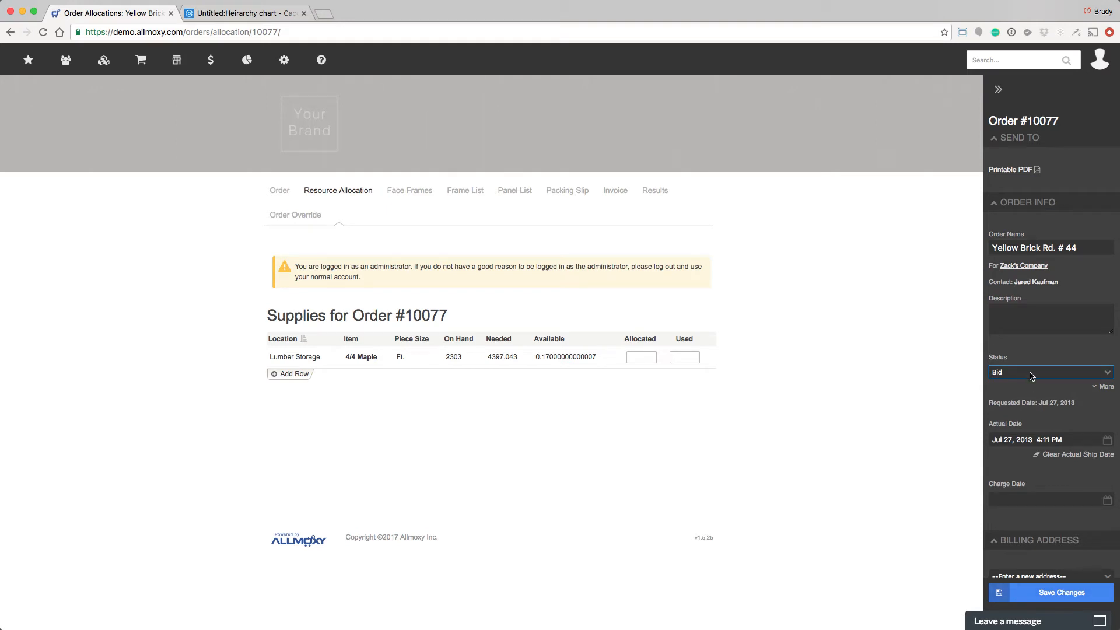
left_click(1030, 375)
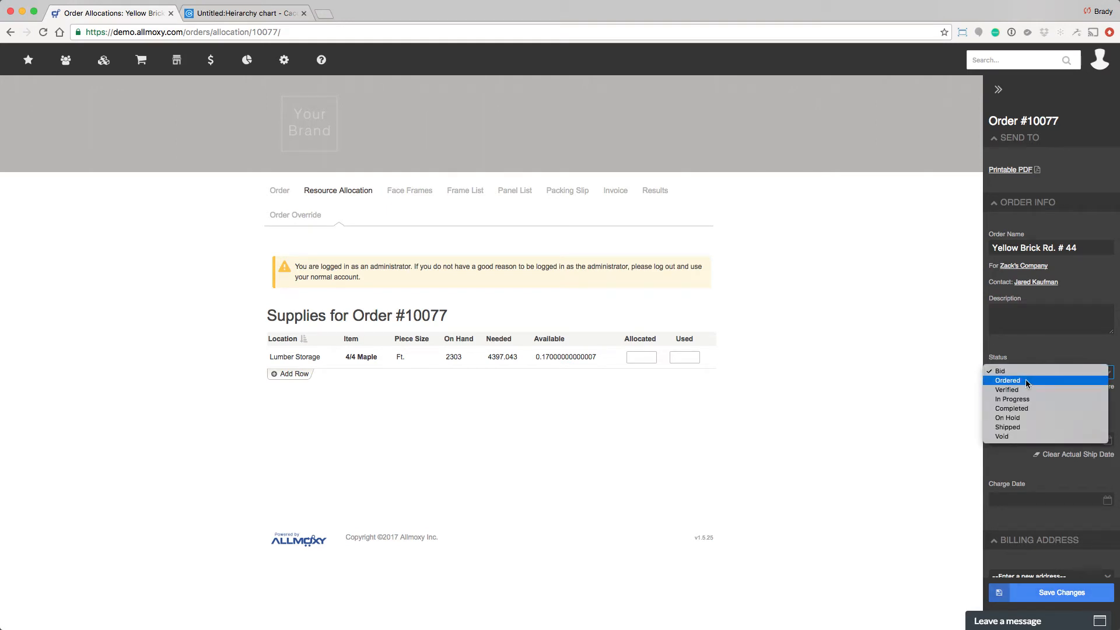
left_click(1026, 373)
left_click(1056, 593)
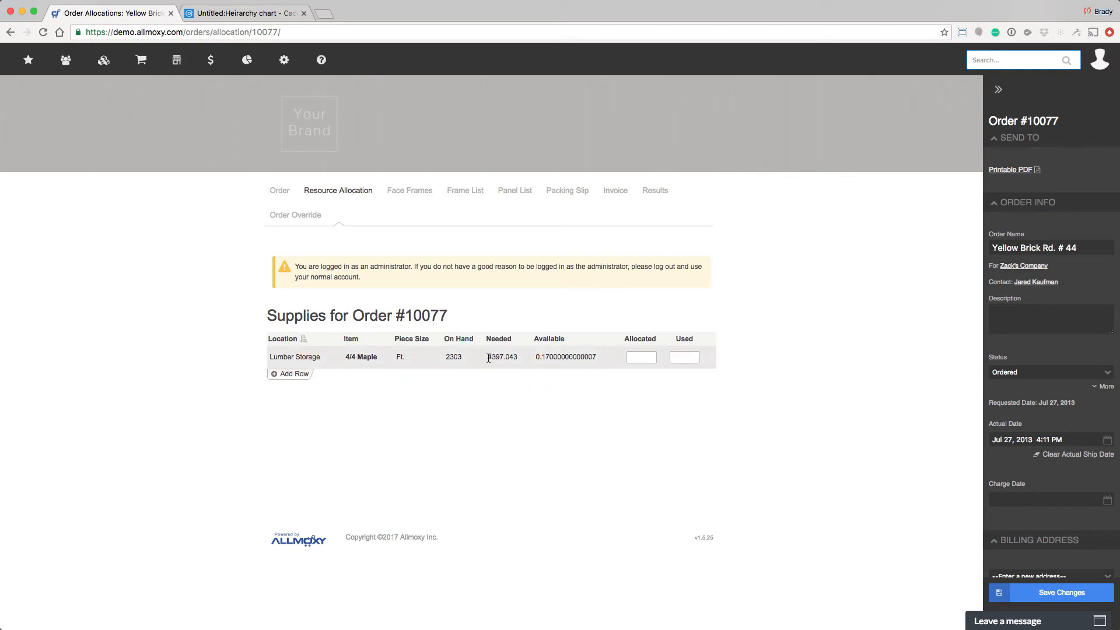
Set the order's status to Verified, save it, and compare the needed and allocated amounts of 4/4 Maple
left_click_drag(489, 358, 519, 357)
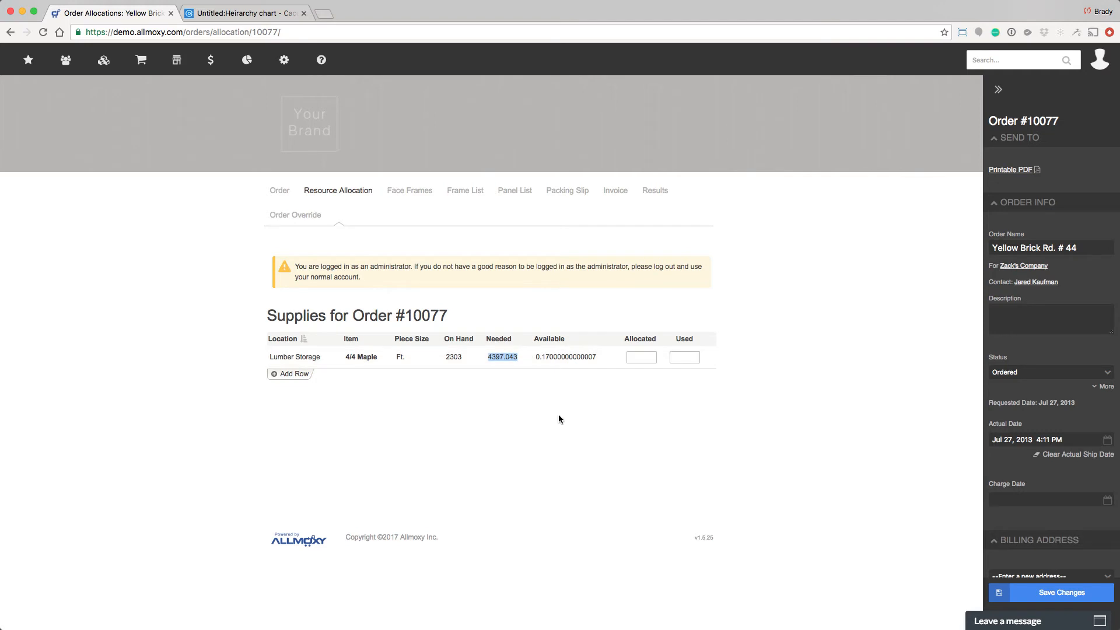
left_click(1005, 373)
left_click(1007, 382)
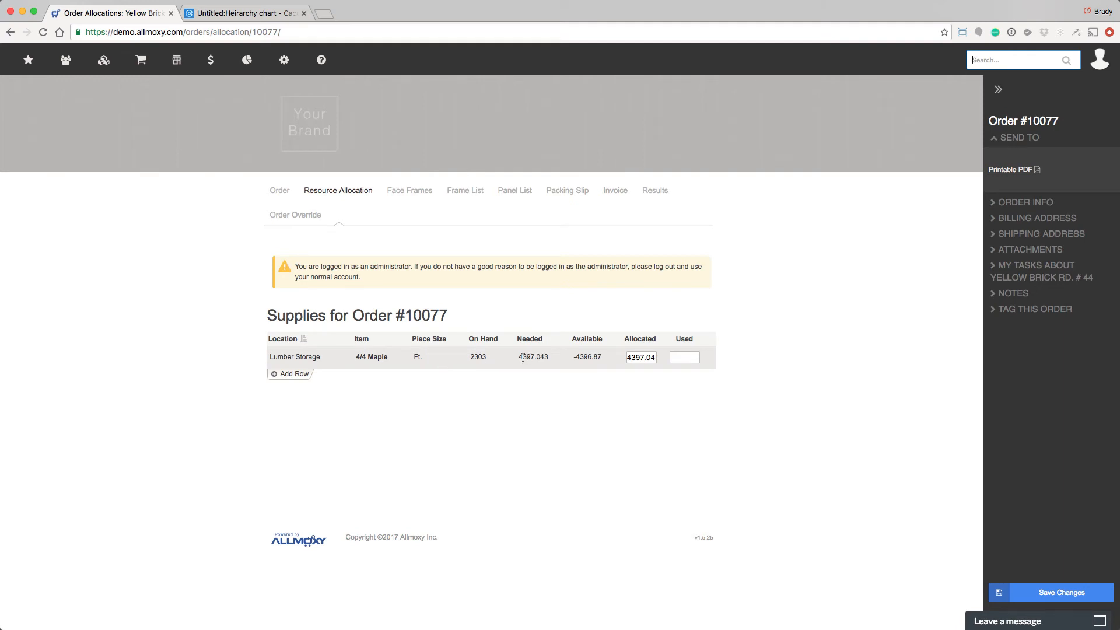
left_click_drag(520, 357, 535, 359)
Open the supplies check-out and ordering page, and examine the 4/4 Maple entry's location and quantity to order under Need to Purchase
mouse_move(119, 65)
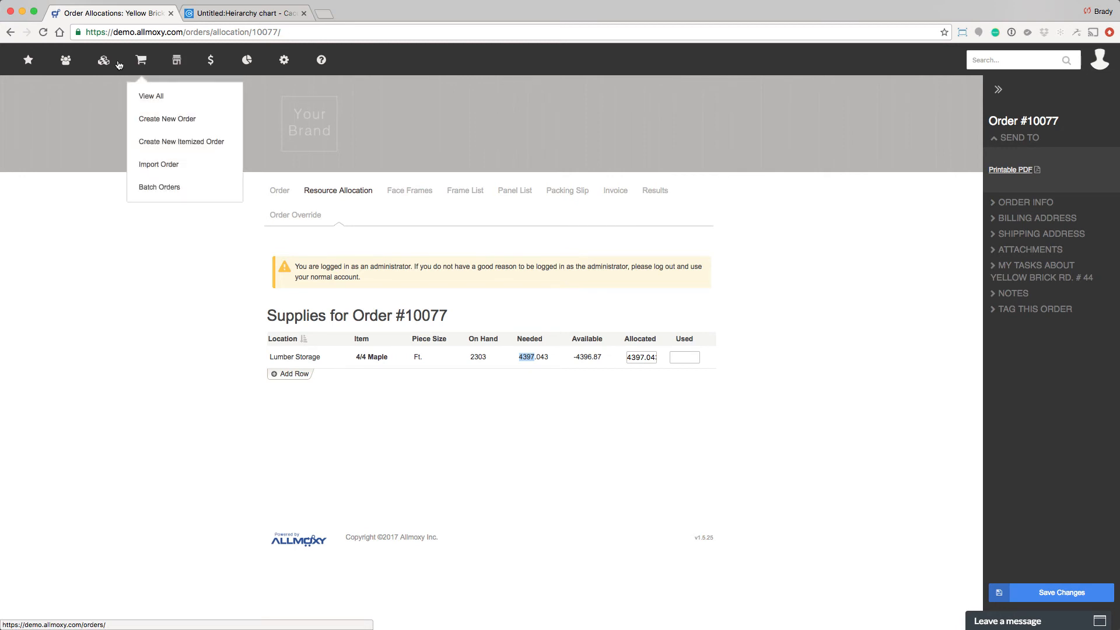
left_click(116, 118)
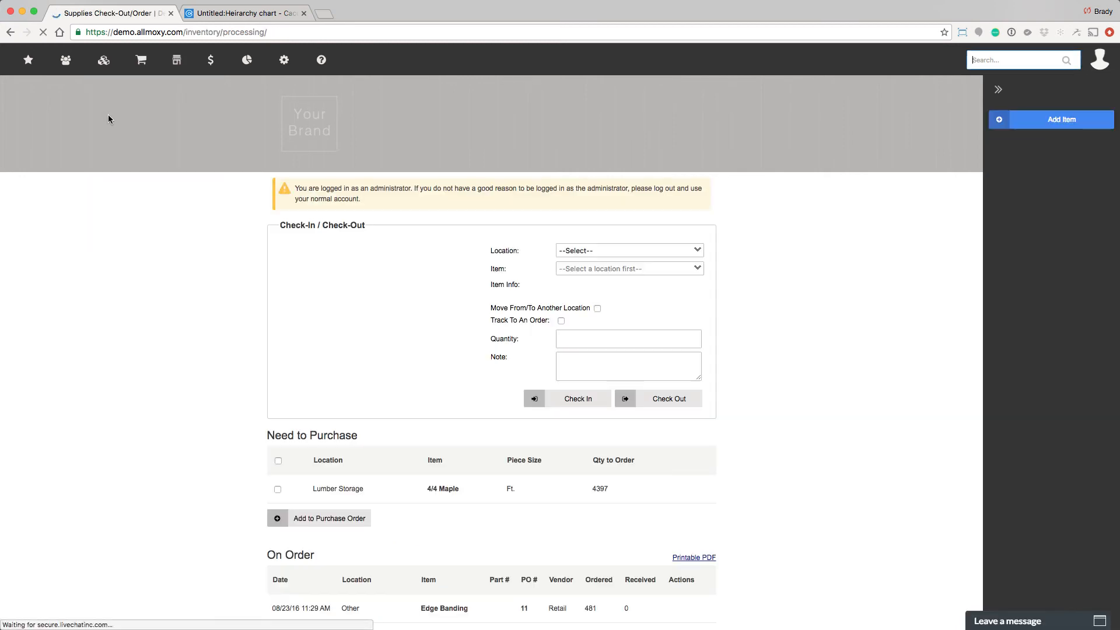
scroll(782, 496, "down", 1)
scroll(782, 496, "down", 2)
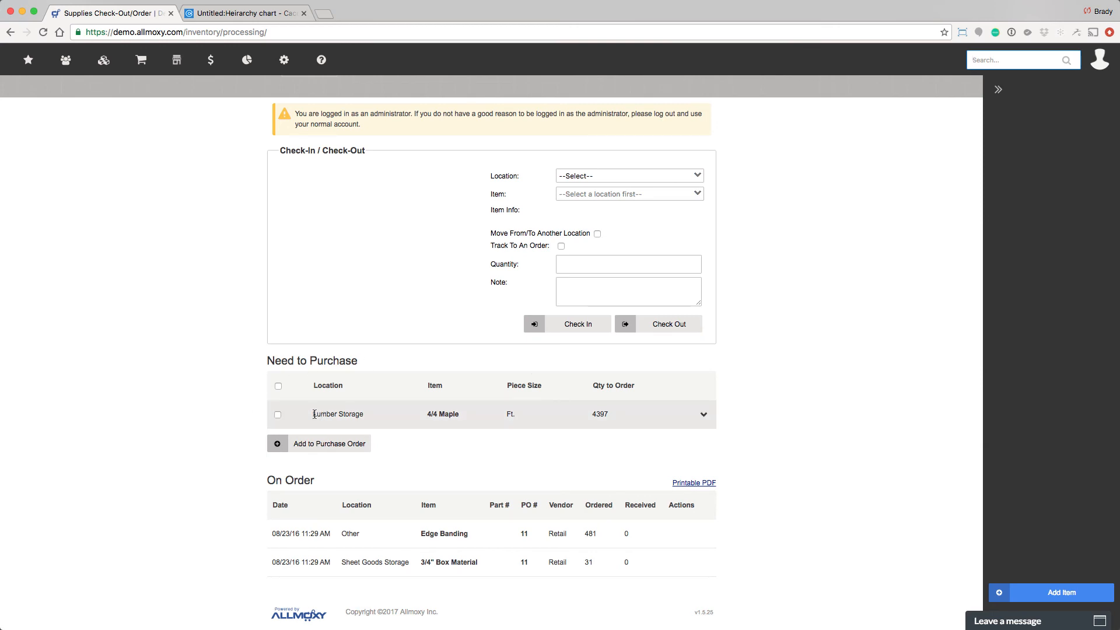
left_click_drag(313, 414, 365, 414)
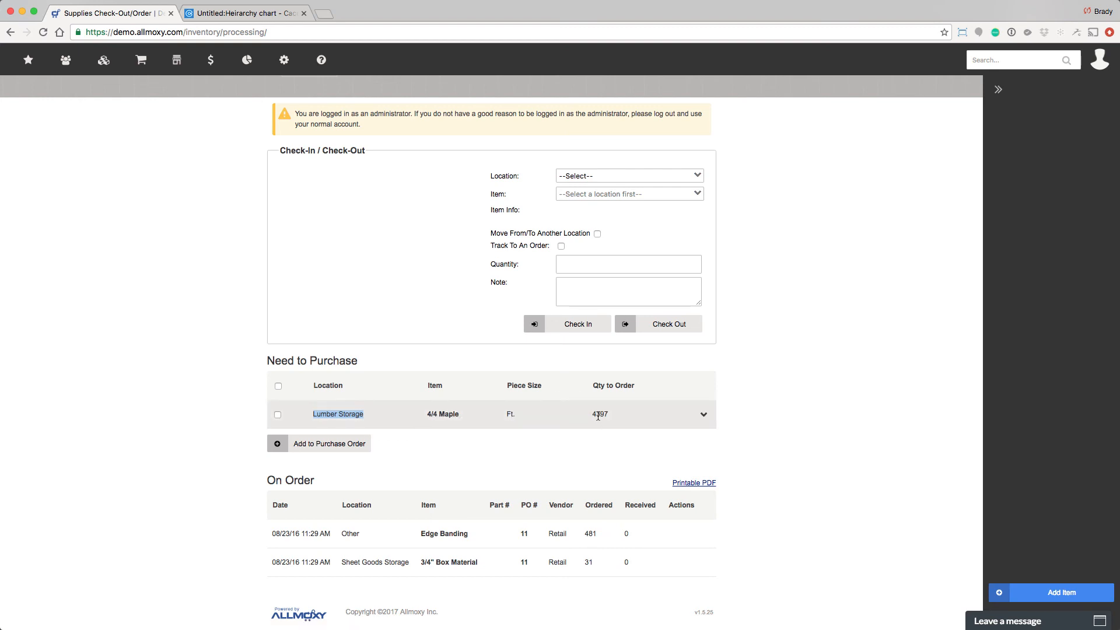
left_click_drag(592, 415, 603, 414)
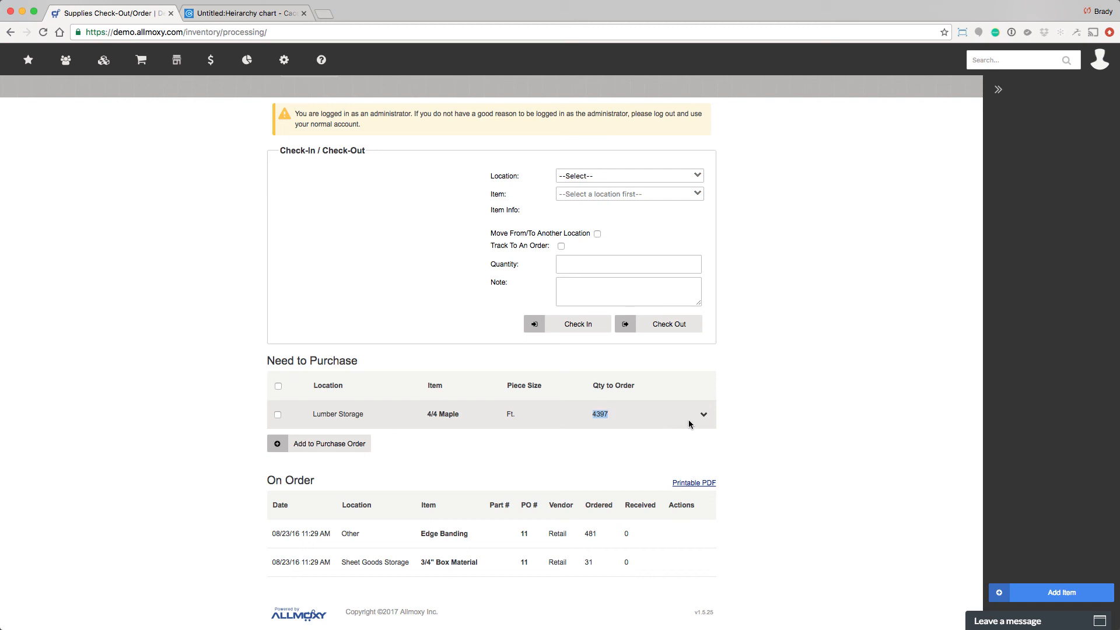